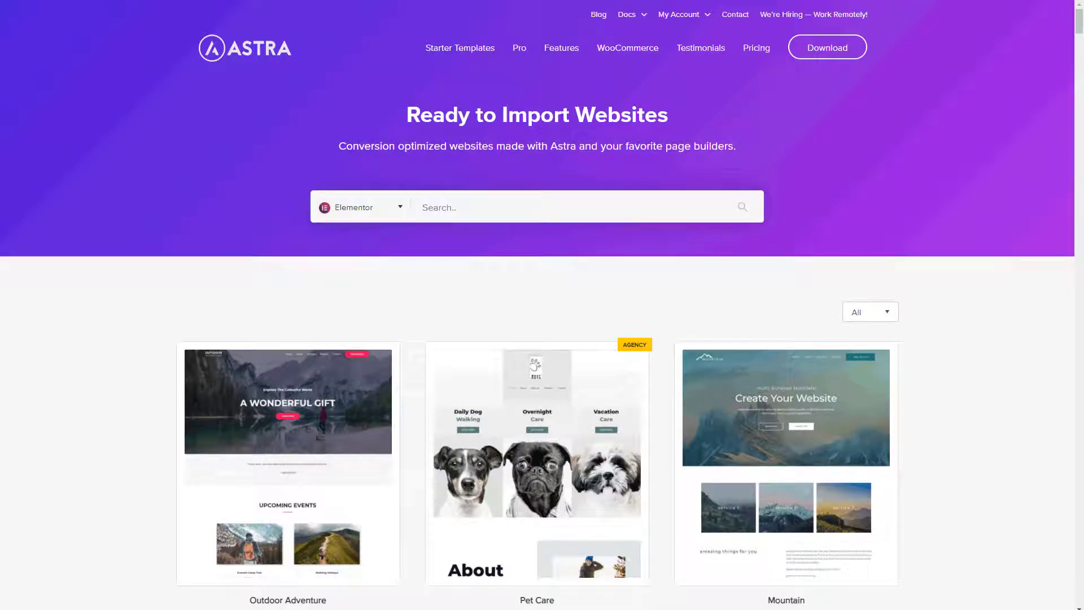
Scroll through the Astra ready-to-import starter websites
scroll(542, 305, "down", 10)
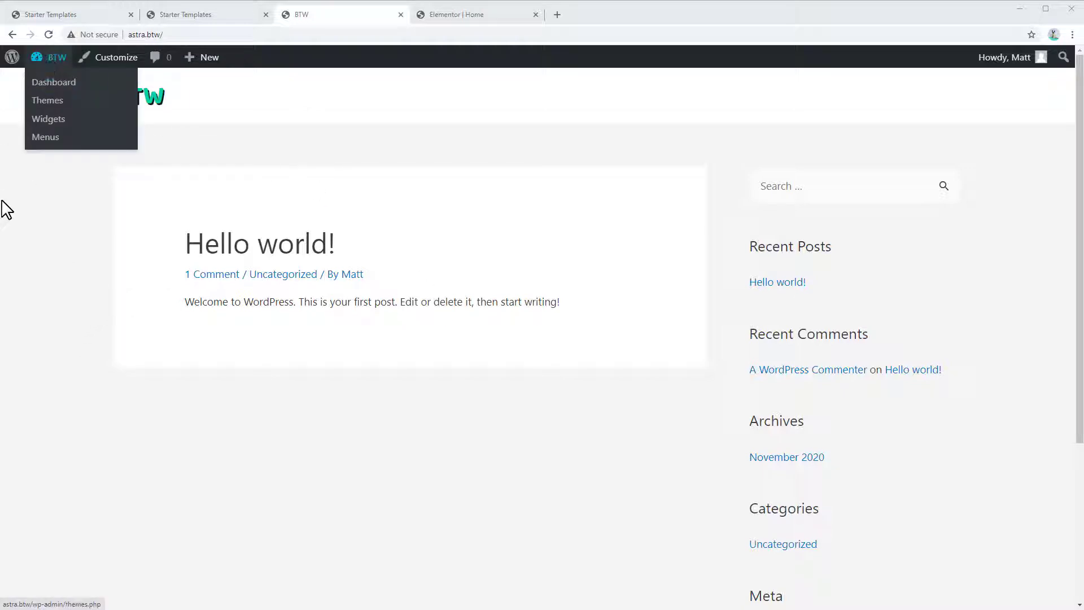
Go from the BTW dashboard to Appearance > Themes, showing the three installed themes
mouse_move(45, 64)
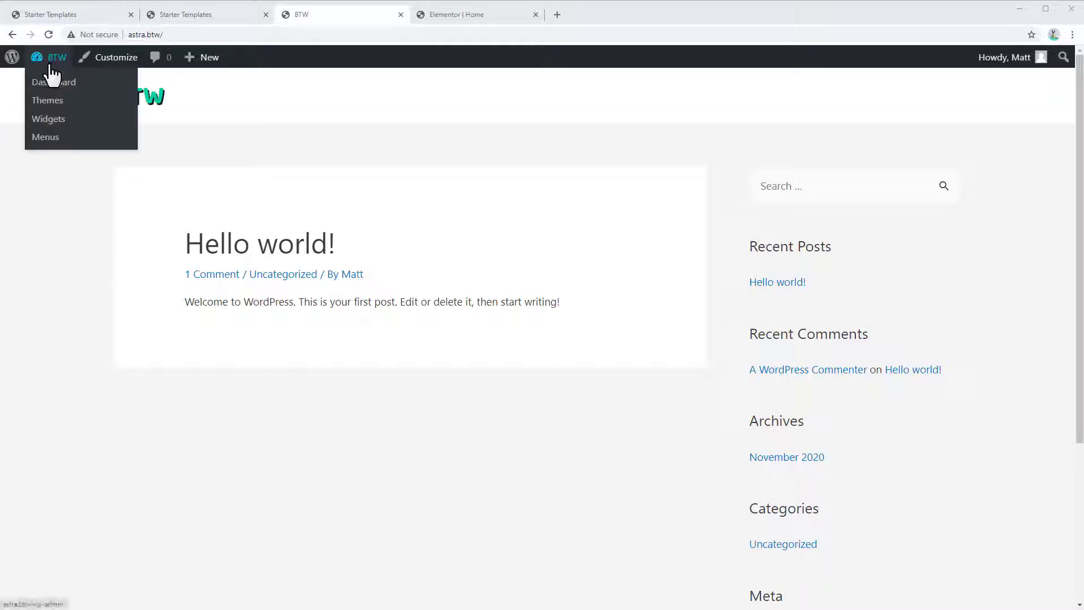
left_click(47, 86)
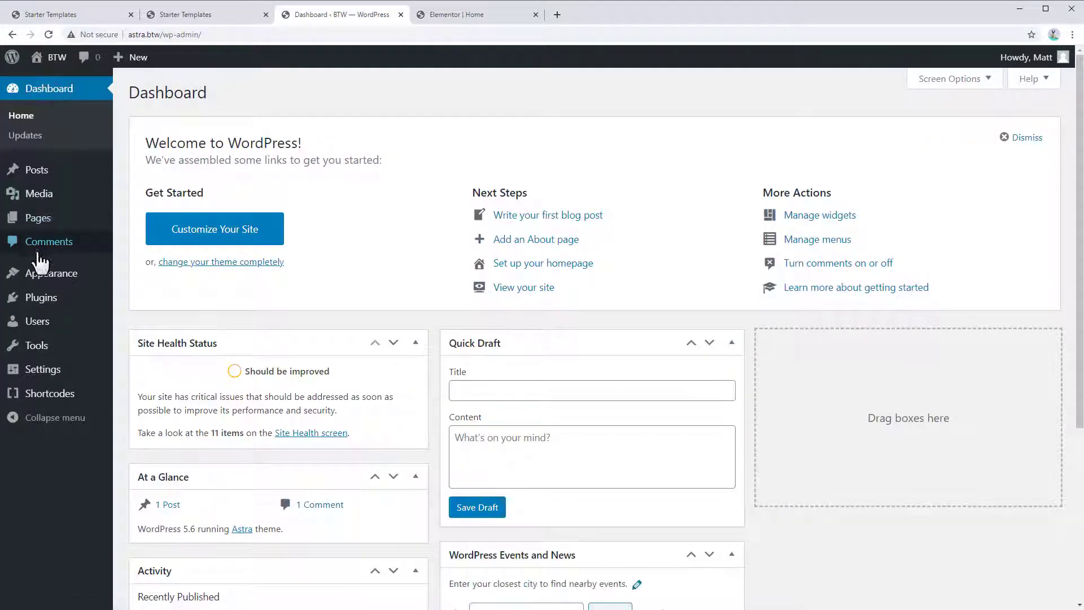
mouse_move(41, 283)
left_click(131, 277)
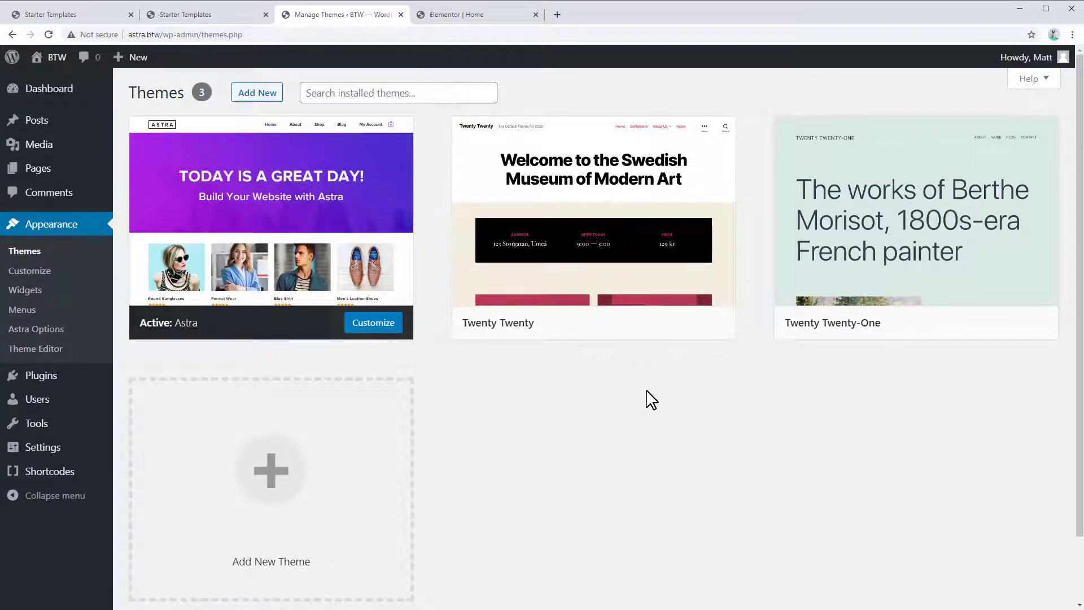
Search Add Themes for 'astra' and confirm Astra is already installed
left_click(269, 95)
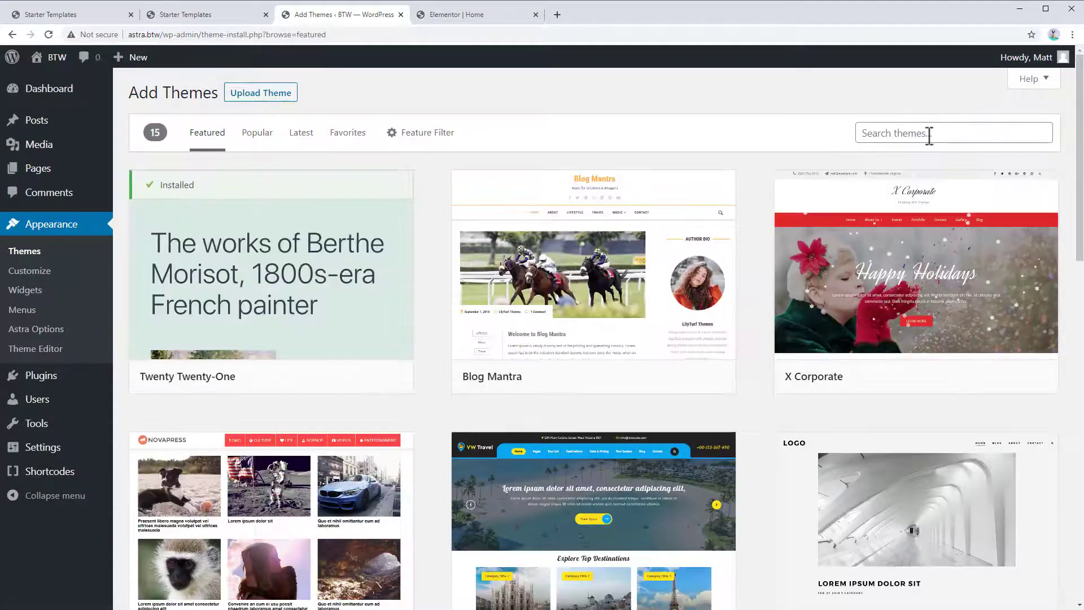
left_click(930, 135)
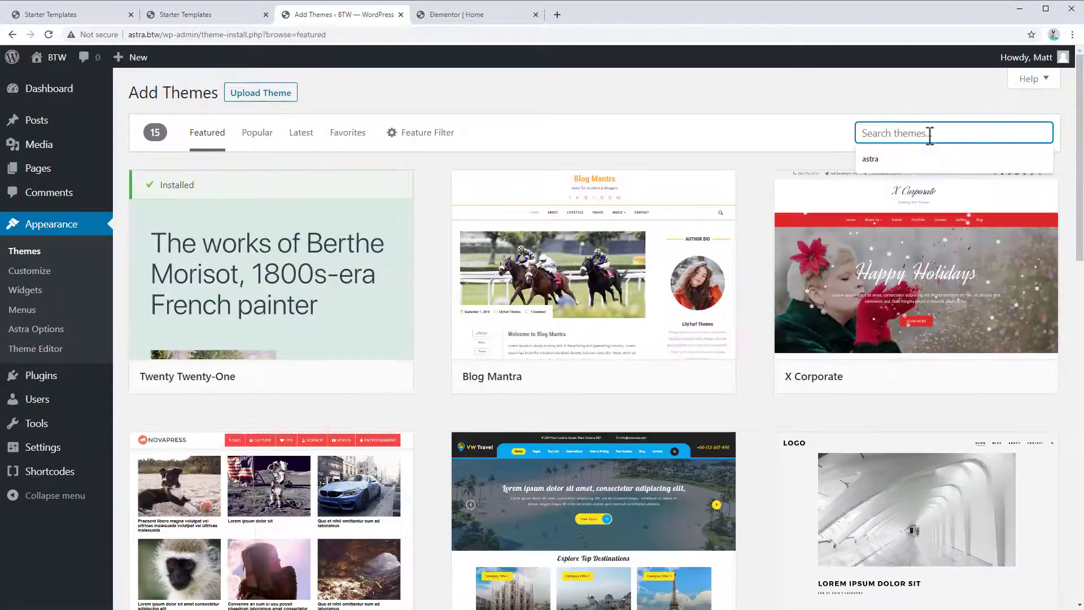
type("astra")
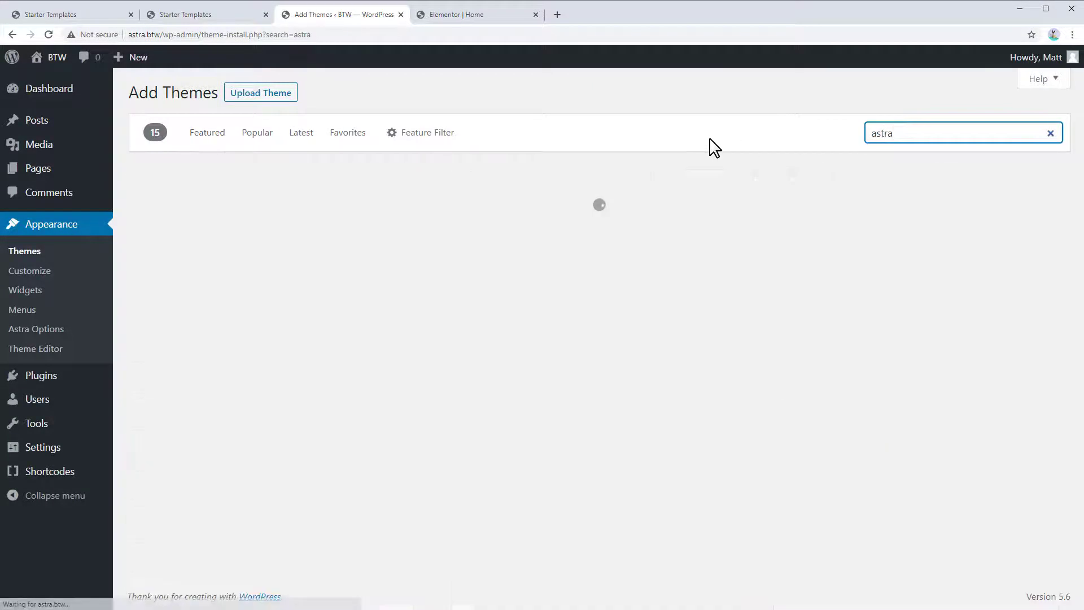
mouse_move(215, 289)
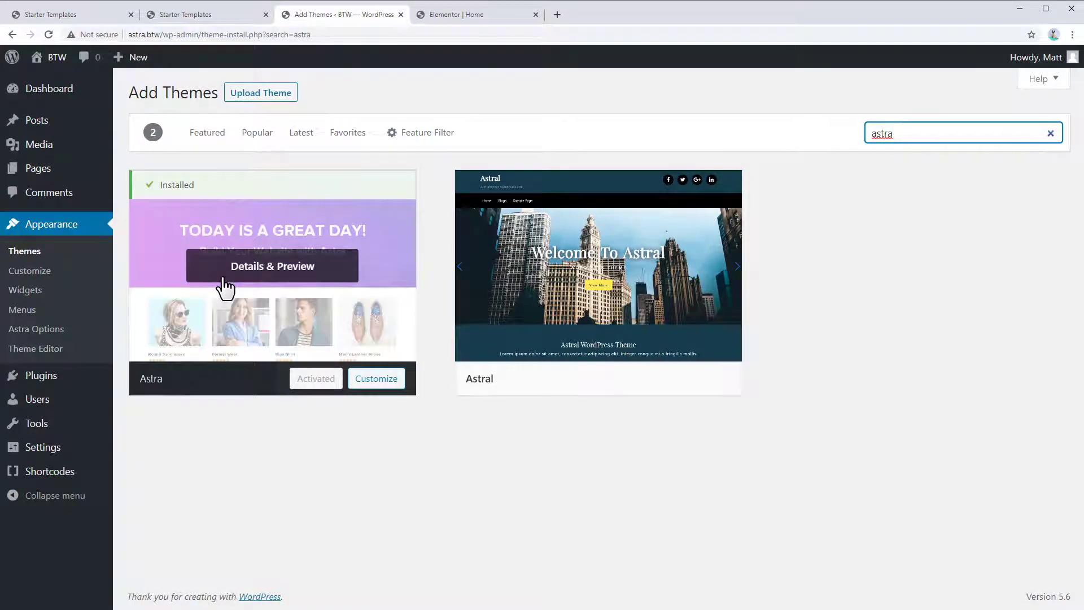
mouse_move(643, 305)
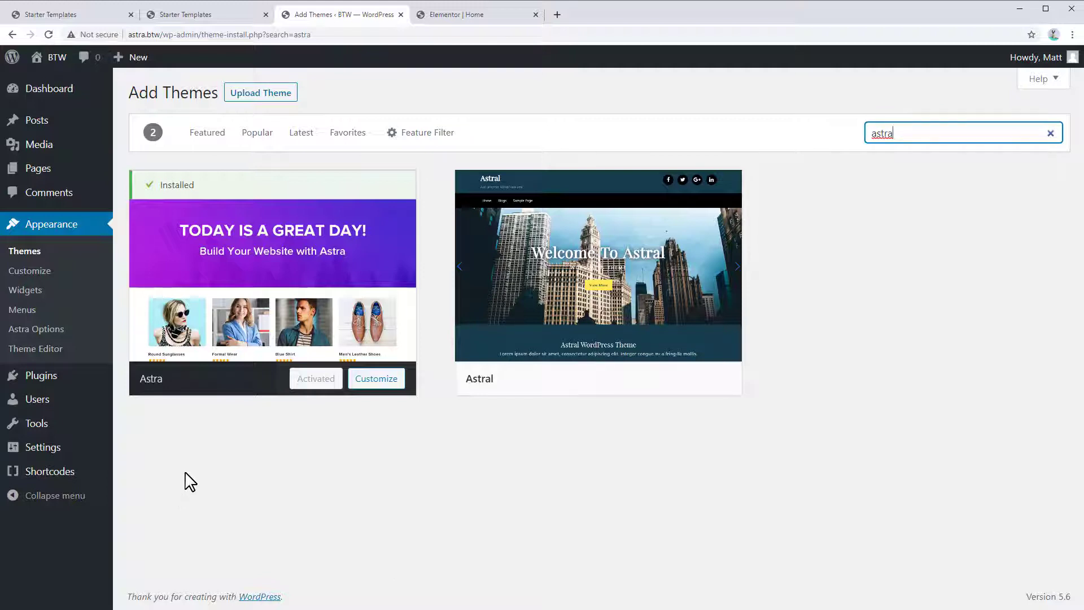
Search plugins for 'starter templates', then install and activate Starter Templates
mouse_move(25, 381)
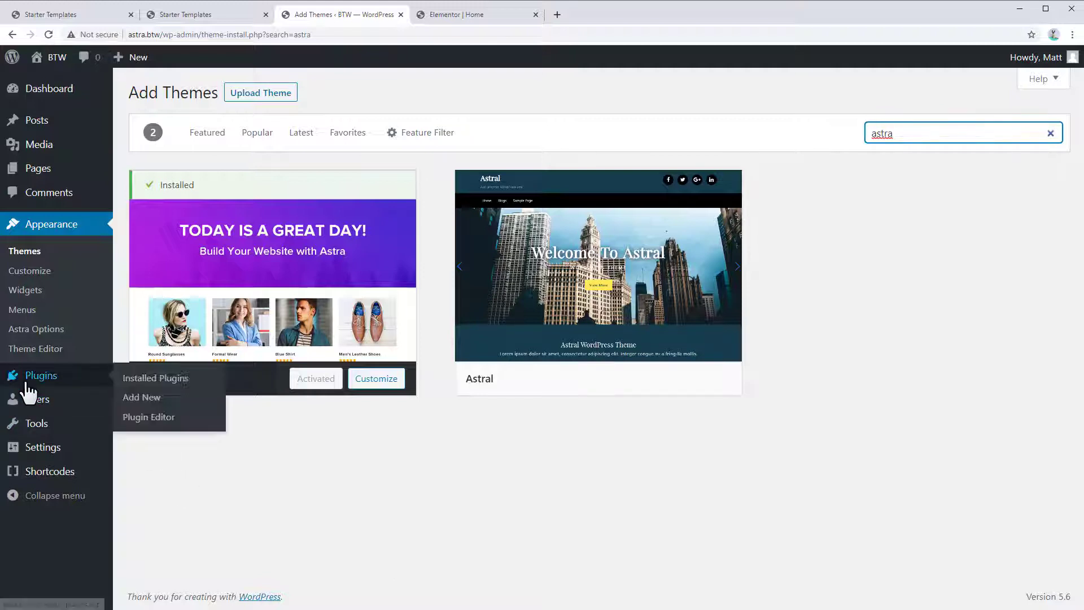
left_click(156, 400)
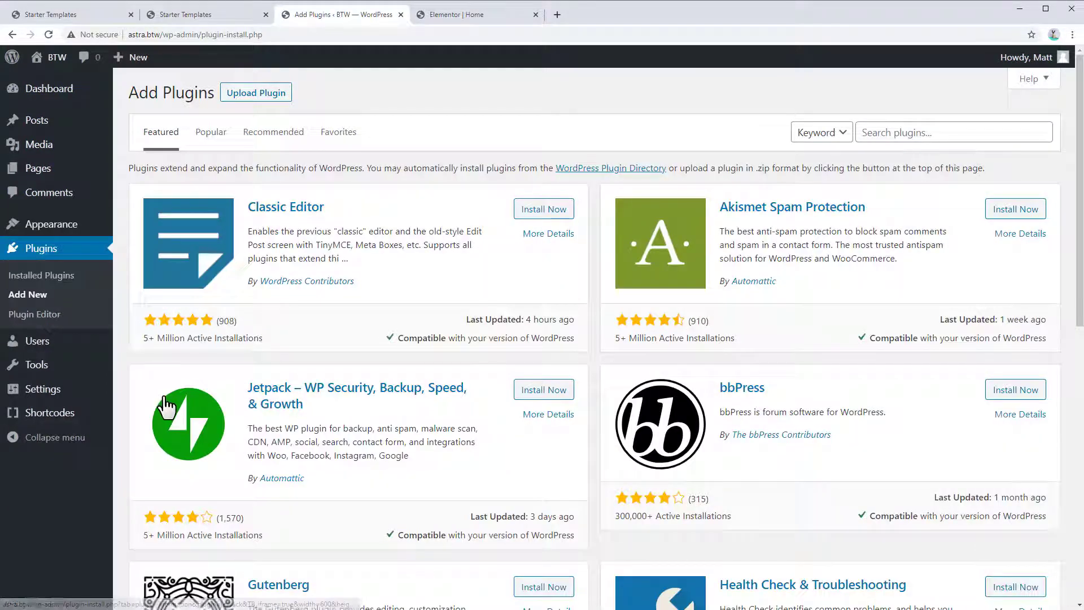
left_click(887, 134)
type("start")
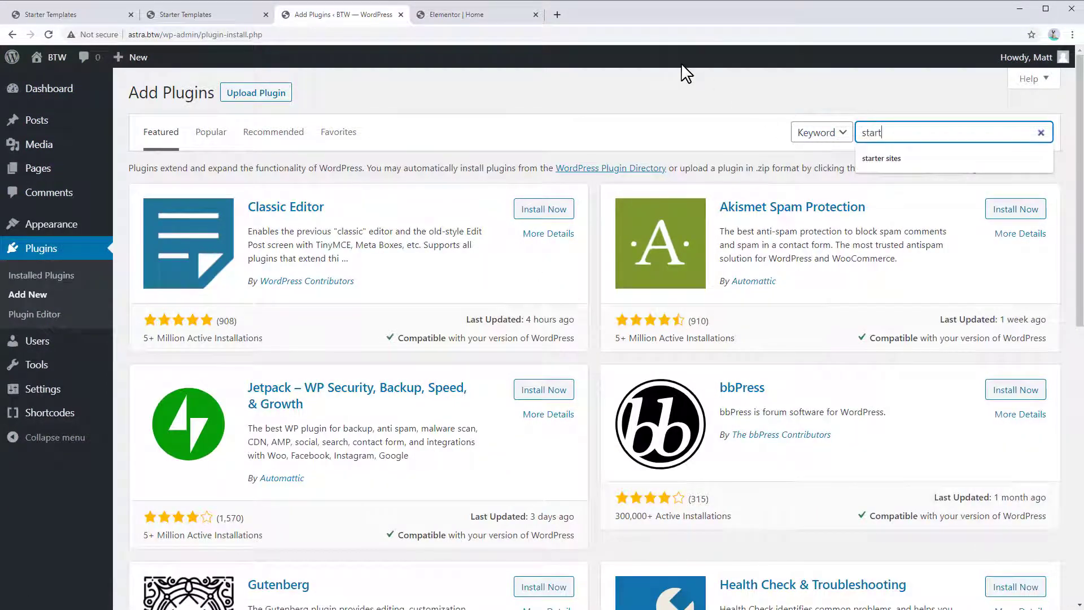
type("er temp")
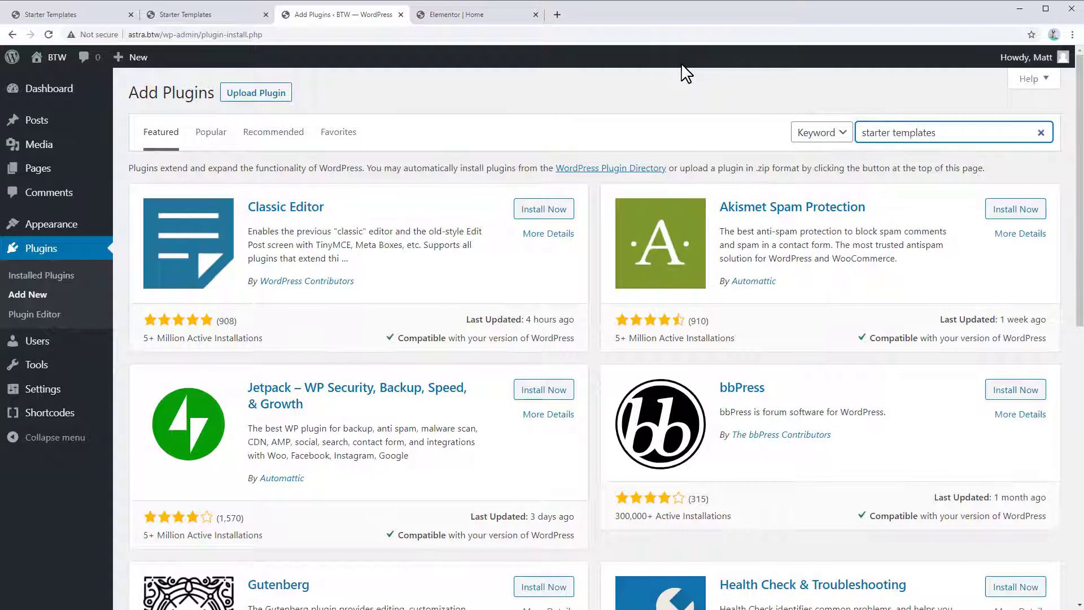
type("lates")
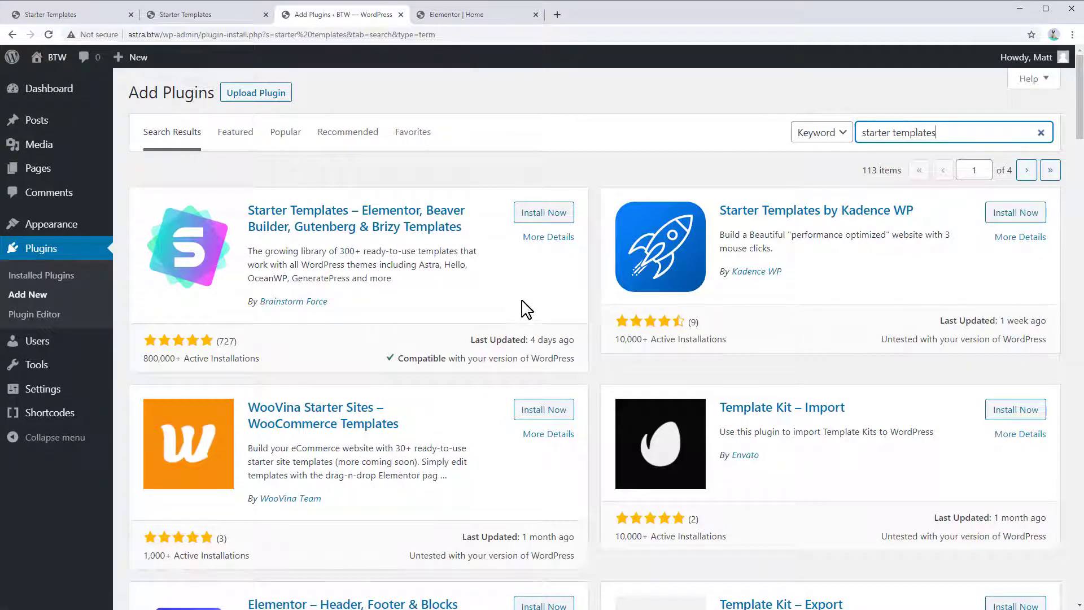
left_click(535, 214)
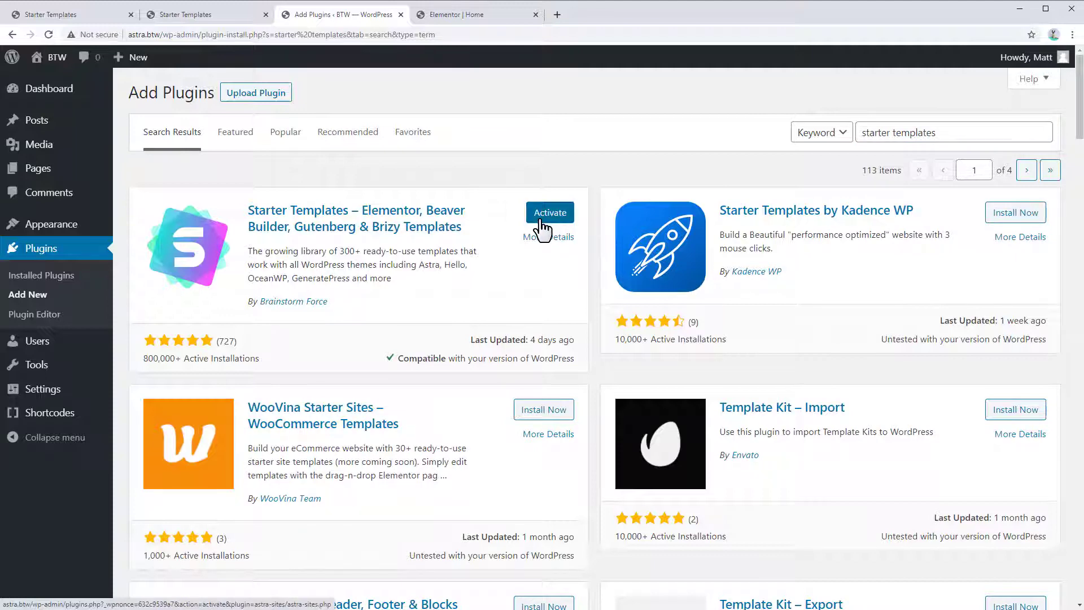
left_click(540, 219)
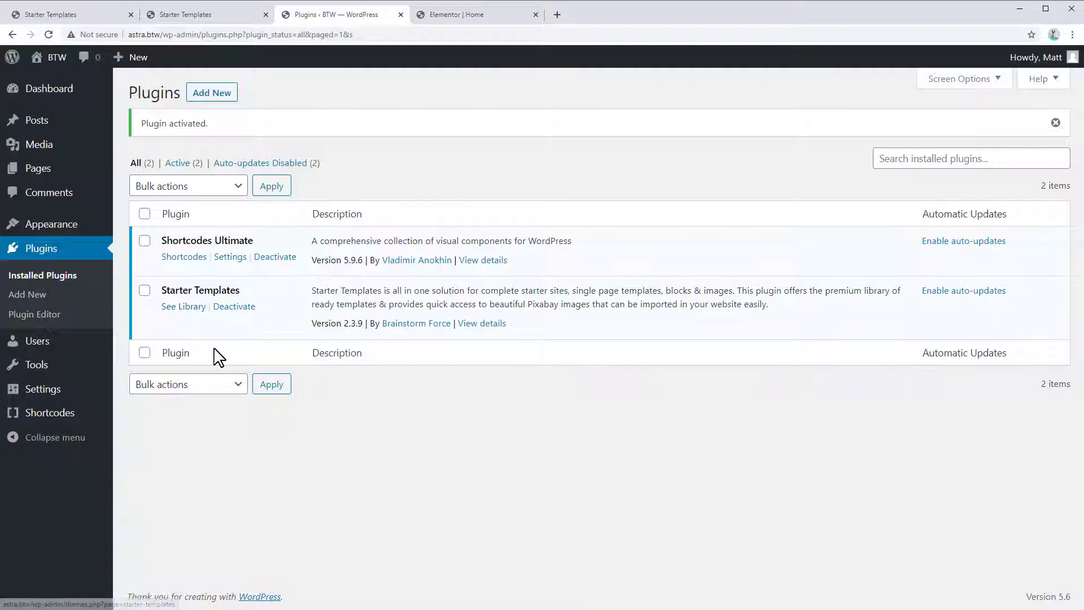
Filter Starter Templates to Free and open the Accountant starter site
mouse_move(46, 235)
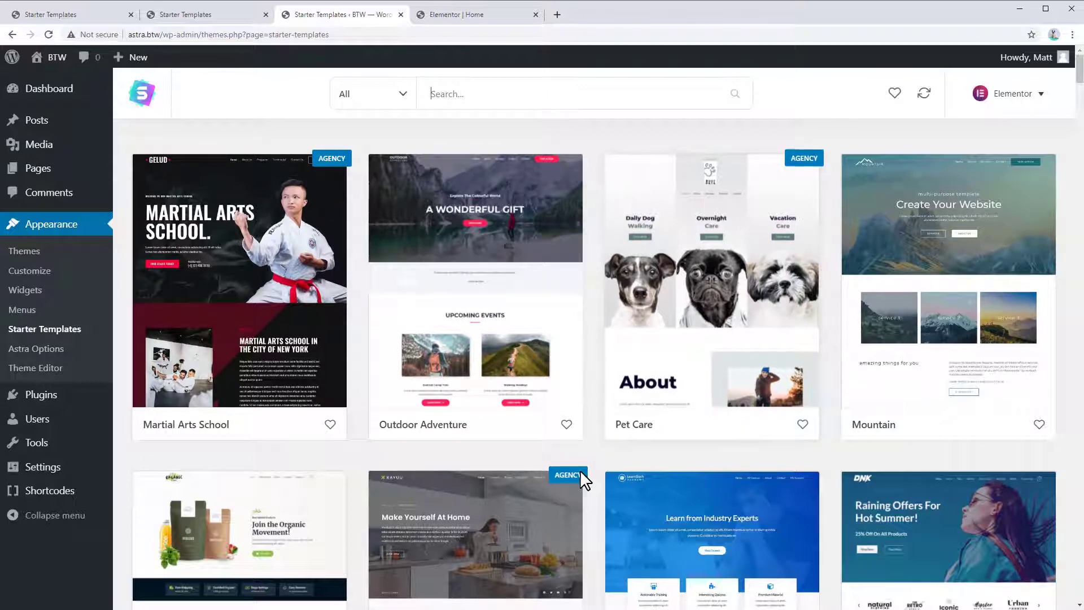
left_click(386, 103)
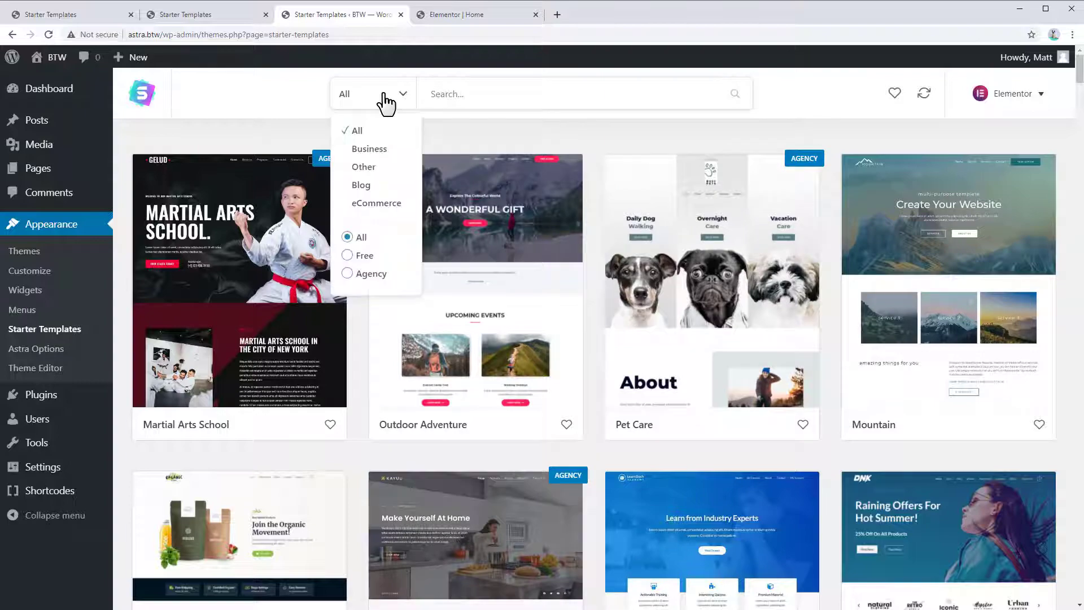
left_click(354, 255)
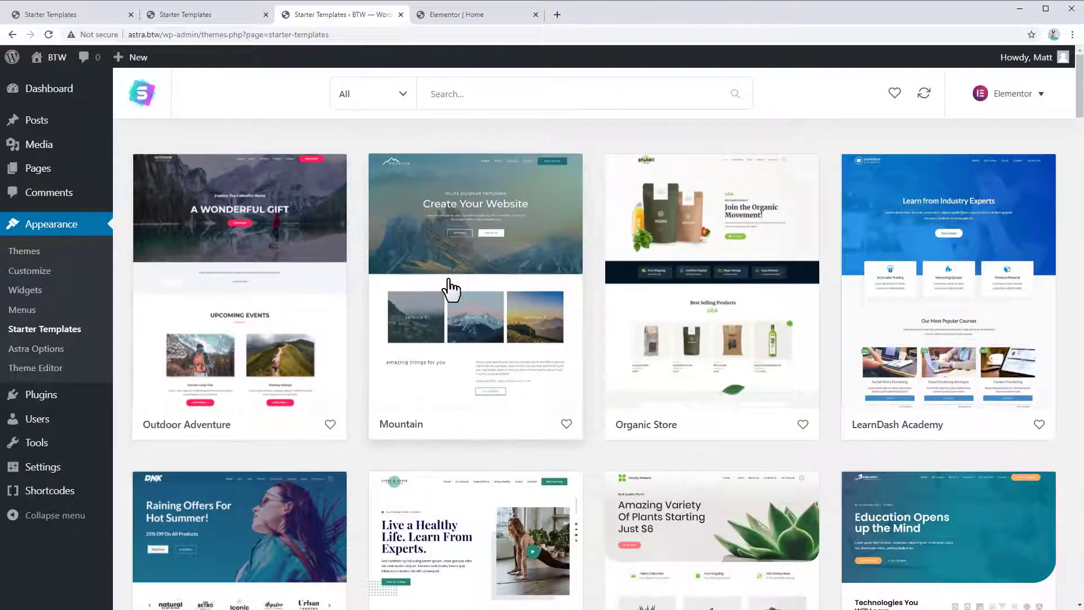
scroll(446, 300, "down", 5)
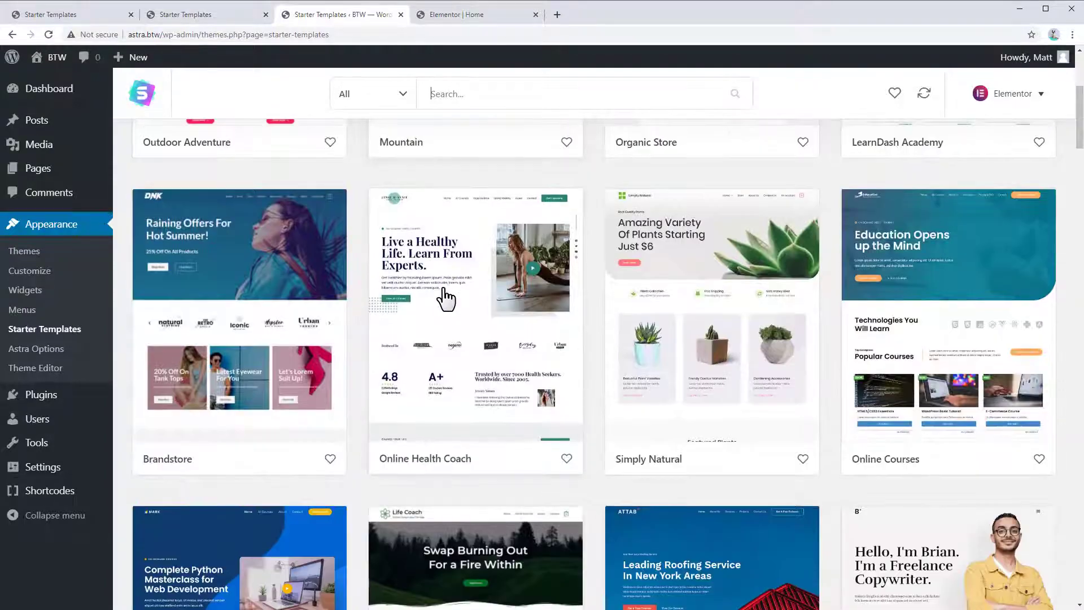
scroll(446, 297, "down", 3)
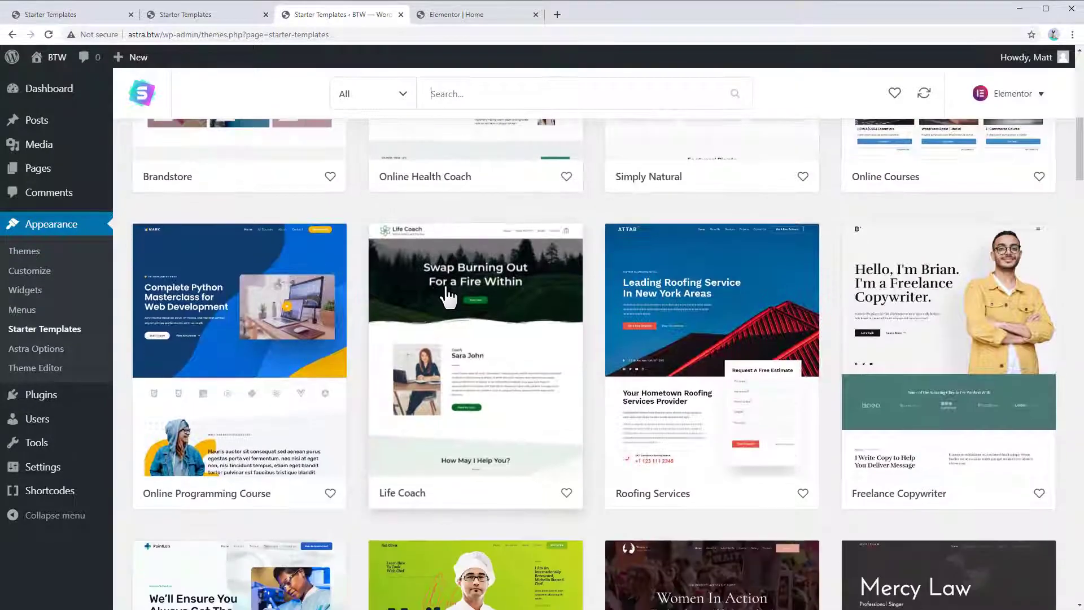
scroll(448, 296, "down", 2)
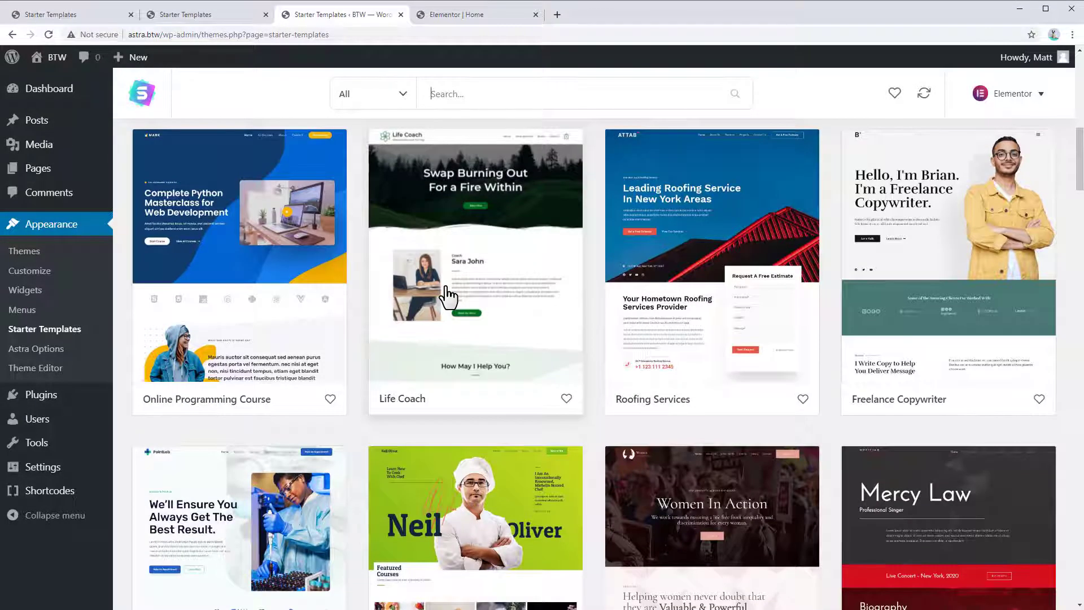
scroll(449, 296, "down", 9)
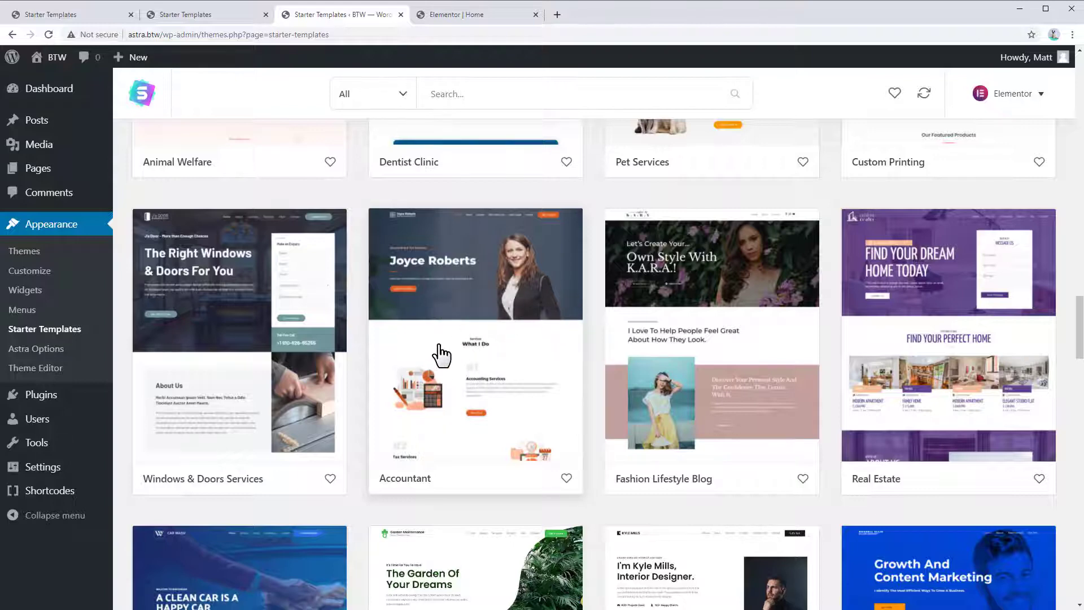
left_click(473, 311)
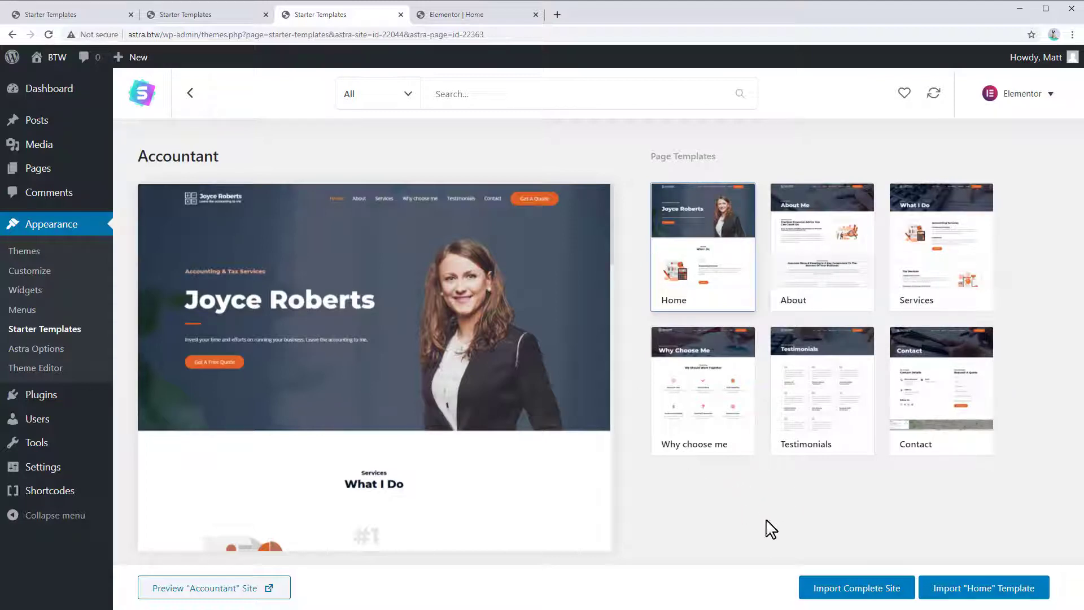
Import the complete Accountant site with Delete Previously Imported Site left unchecked
left_click(850, 590)
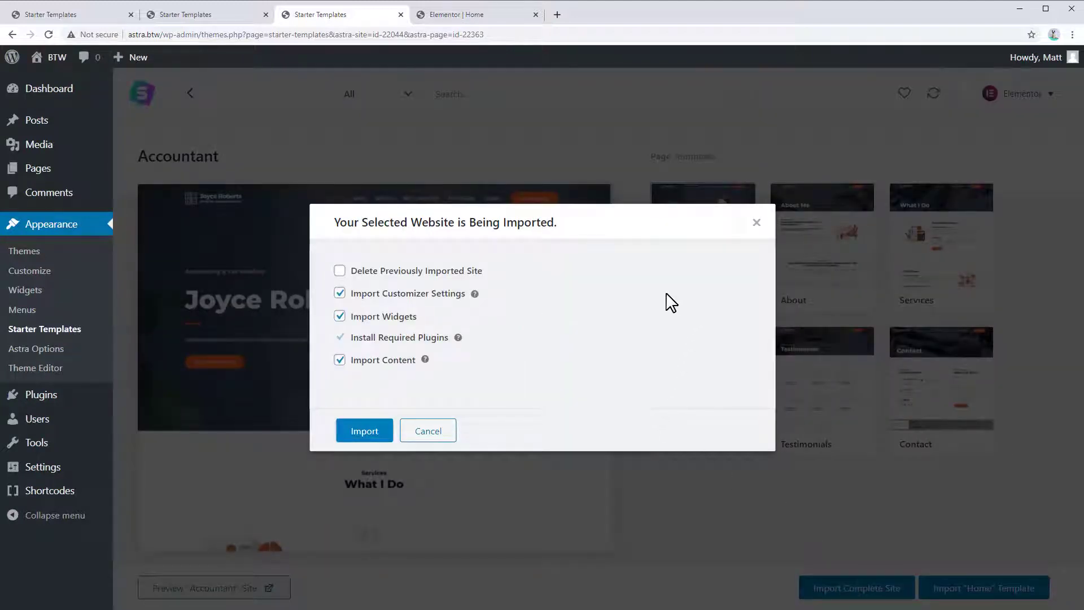
left_click(341, 273)
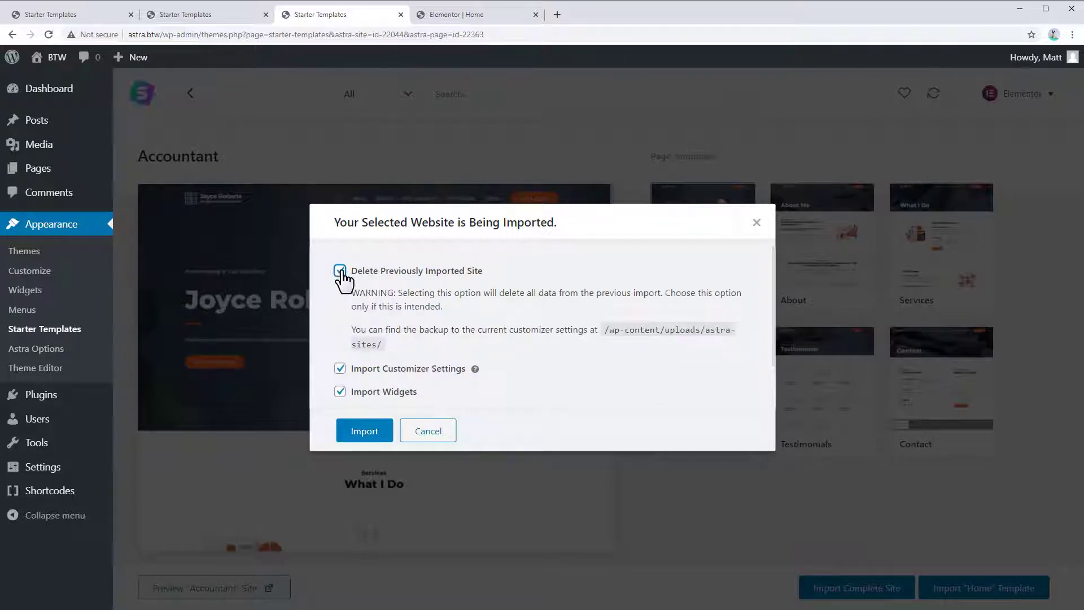
left_click(341, 273)
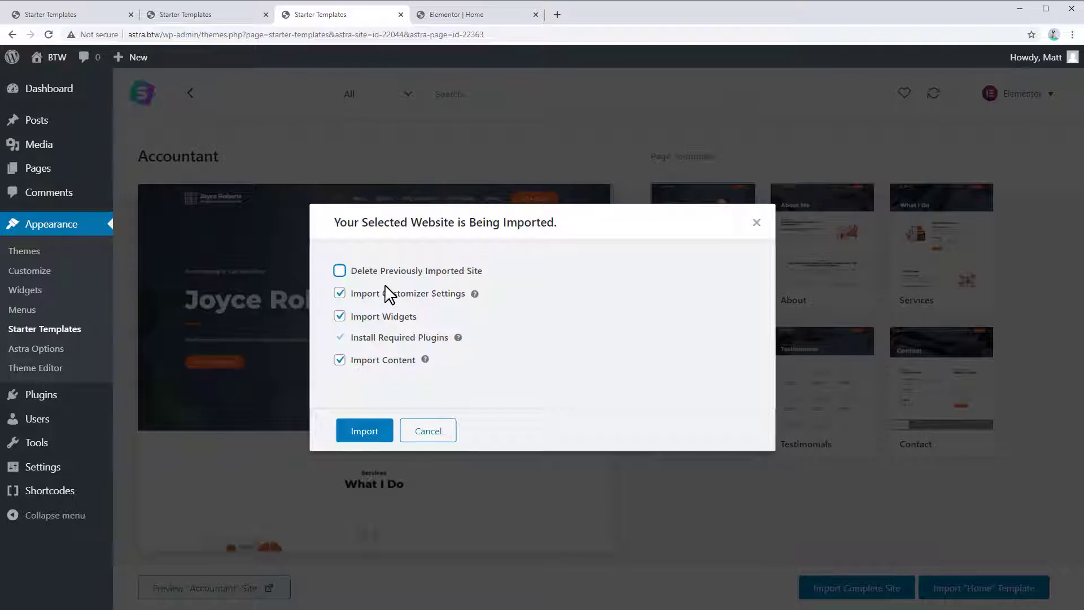
left_click(373, 434)
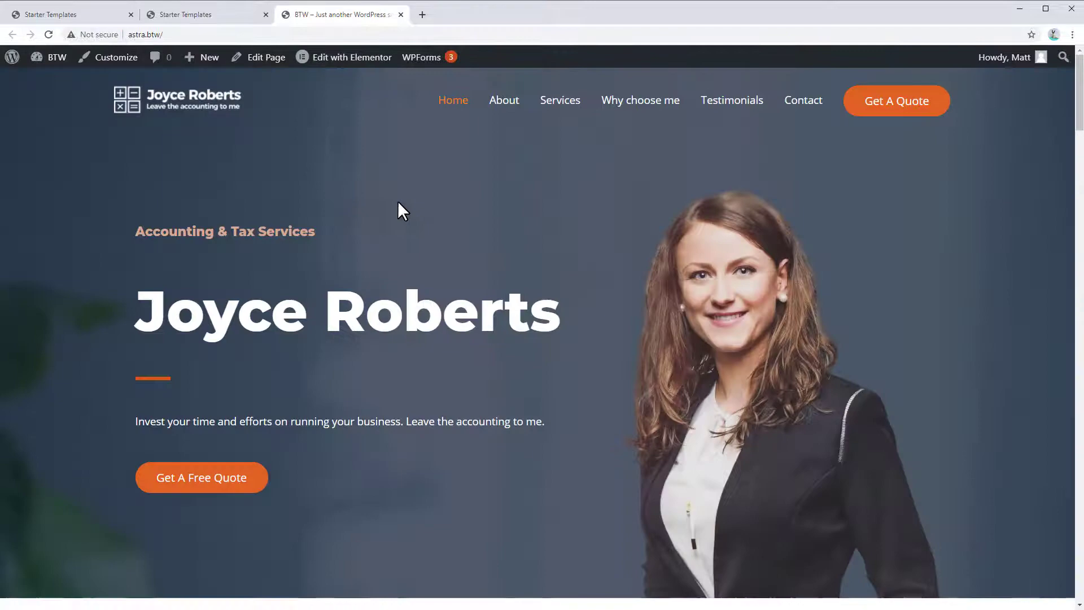
Scroll the imported homepage down to the quote-request section and back to the top
scroll(333, 199, "down", 15)
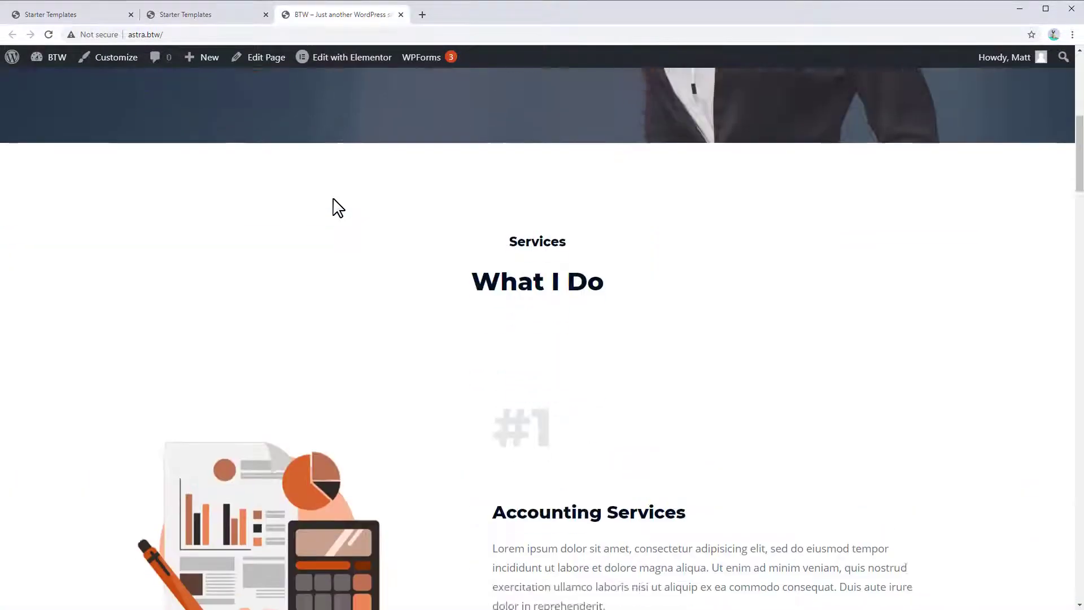
scroll(333, 200, "down", 15)
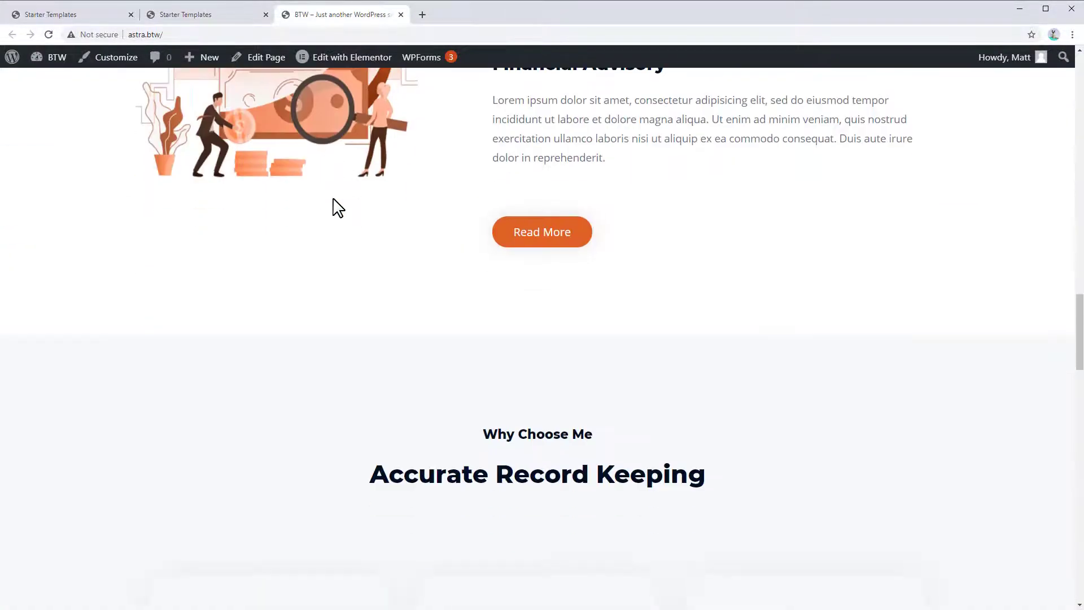
left_click_drag(1080, 395, 1053, 130)
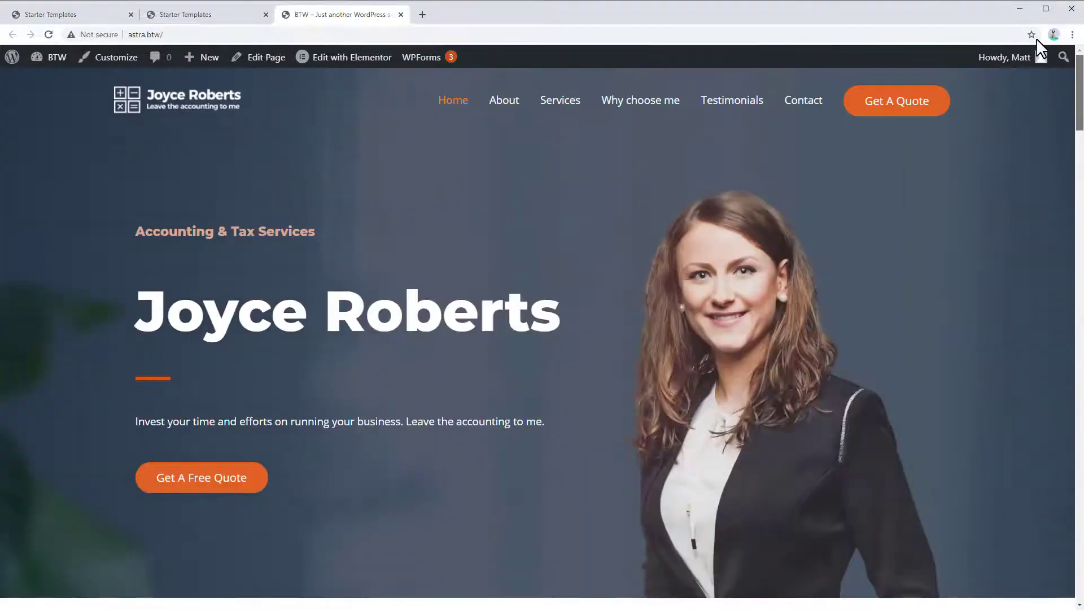
Review the Installed Plugins list from the dashboard, then move to the Pages menu
mouse_move(50, 57)
left_click(48, 83)
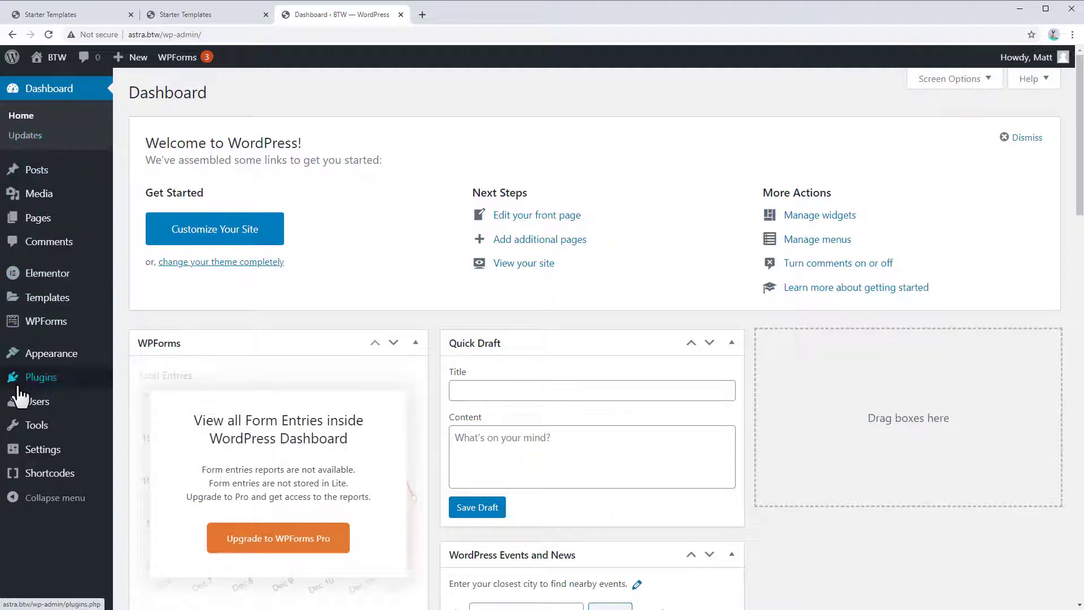
mouse_move(40, 377)
left_click(149, 389)
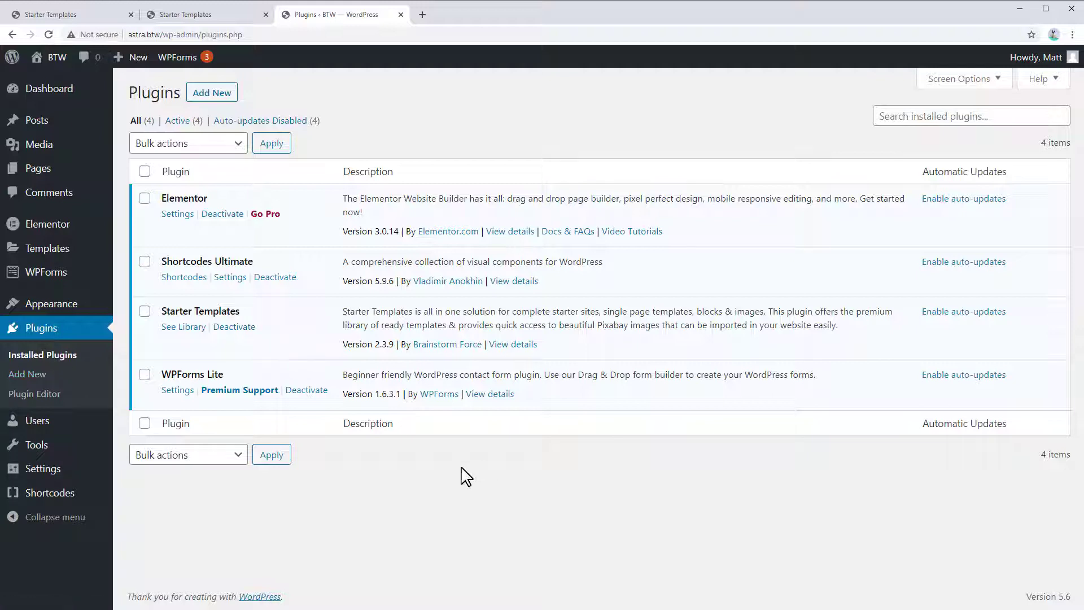
mouse_move(35, 169)
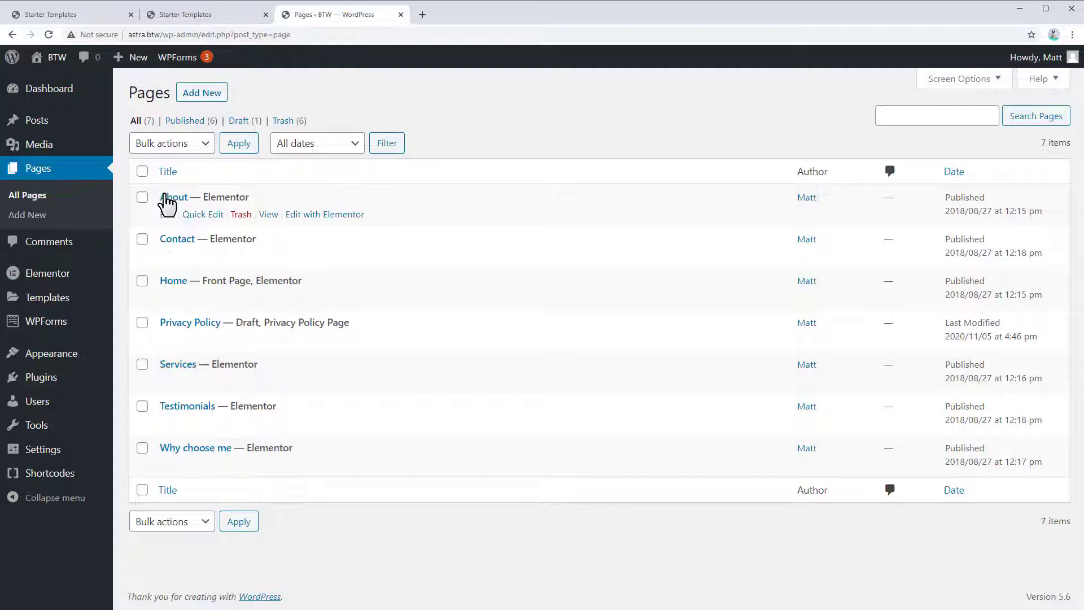
Visit the live site and glance over the Accountant homepage
mouse_move(55, 62)
left_click(59, 83)
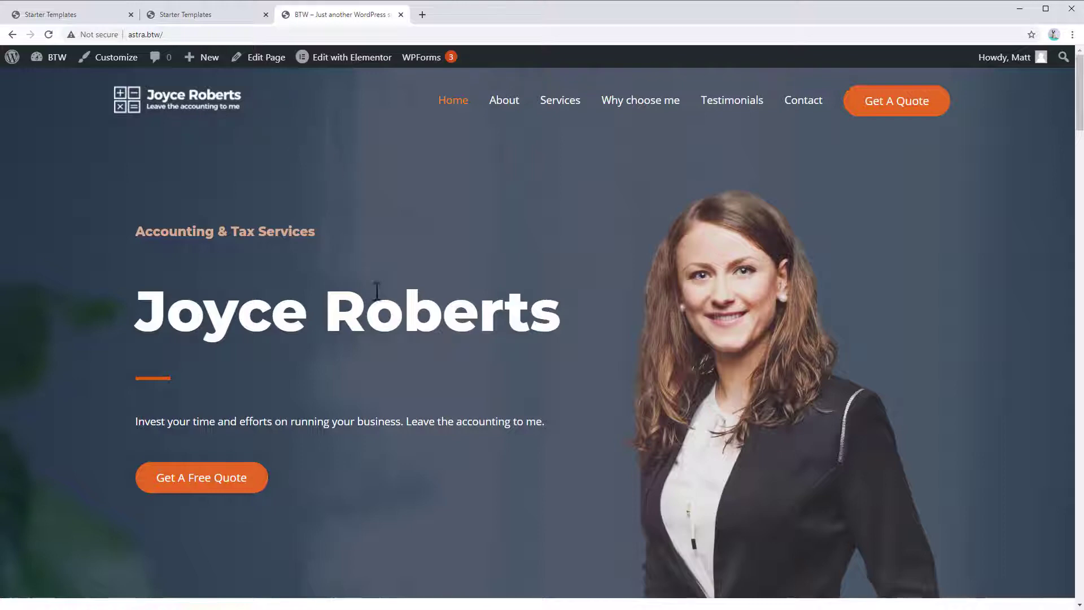
scroll(429, 265, "down", 3)
scroll(491, 267, "up", 3)
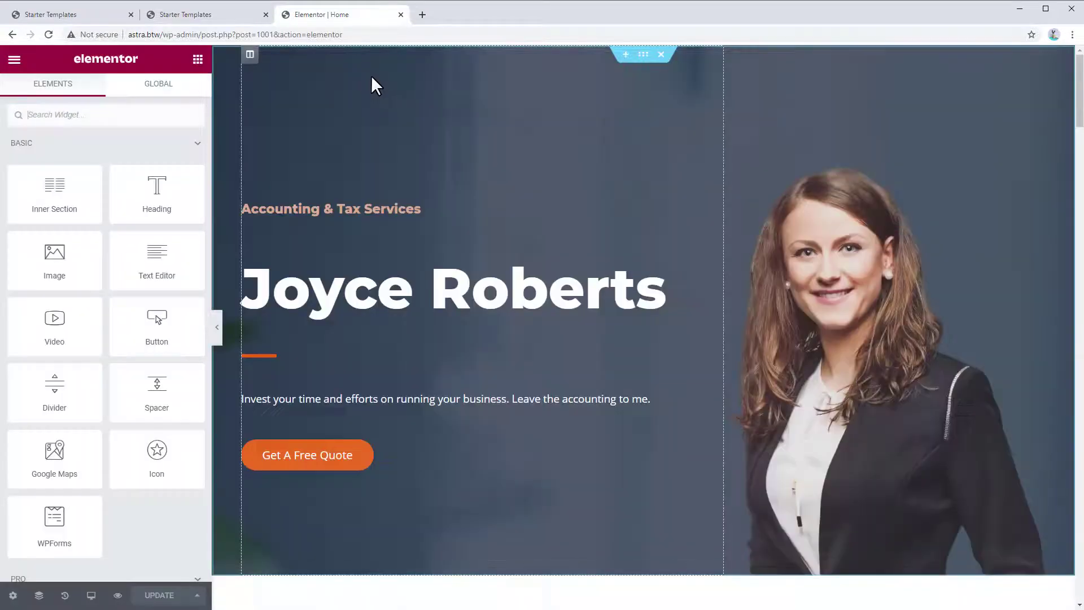
Rewrite the hero as 'Home Theater Installers', 'Movie Masters', and 'Get a movie-theater experience on your own couch, for an amazing price!'
left_click_drag(424, 209, 225, 222)
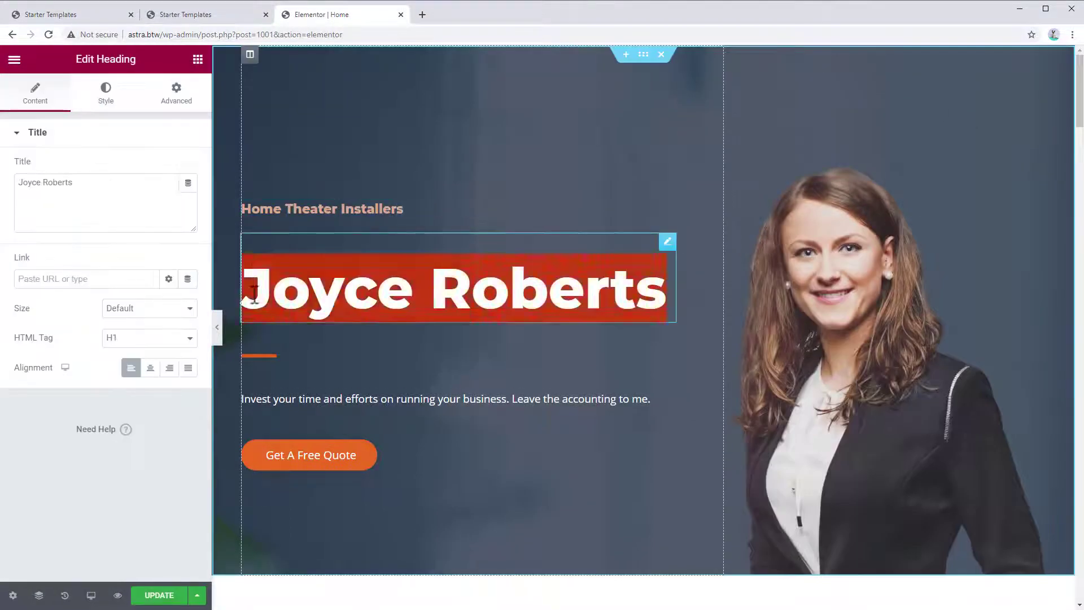
type("Max")
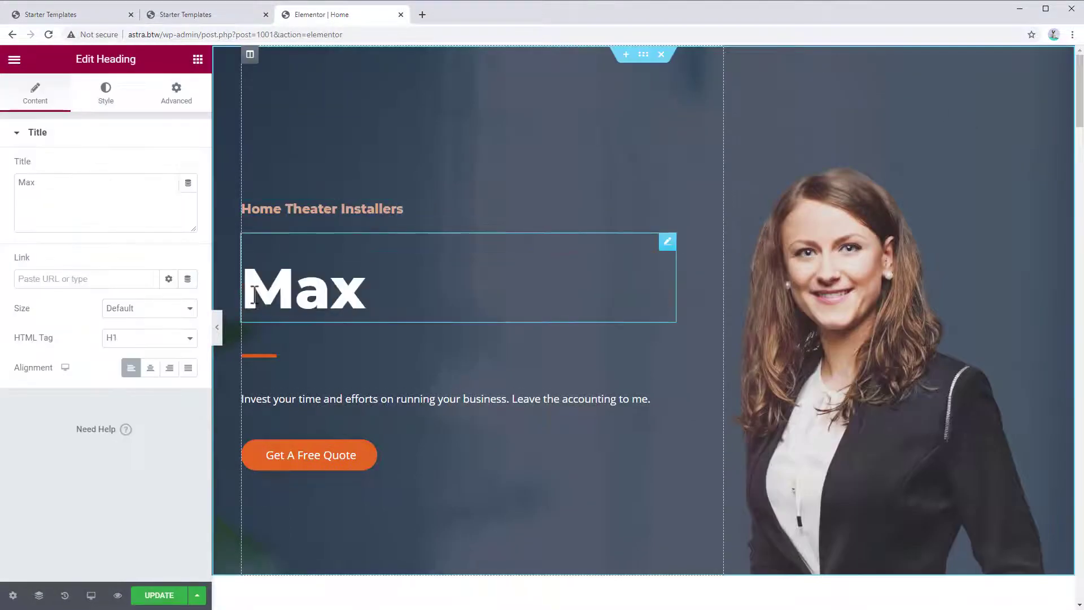
key("BackSpace")
key("BackSpace")
key("BackSpace")
type("AV")
type("Masters")
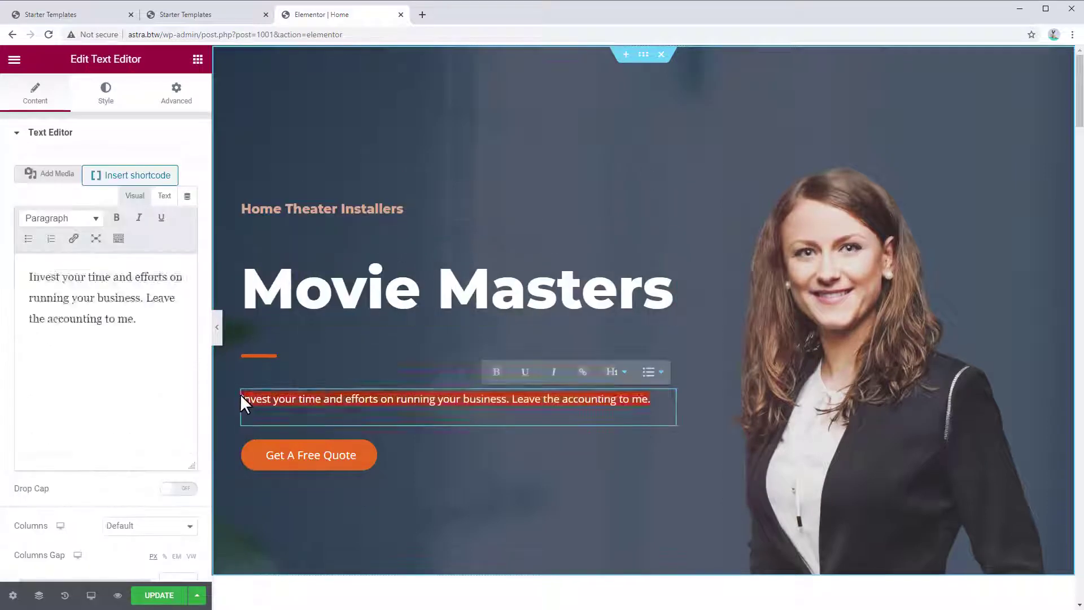
type("Get a movie-theater experience on your own couch, for an amazing price!")
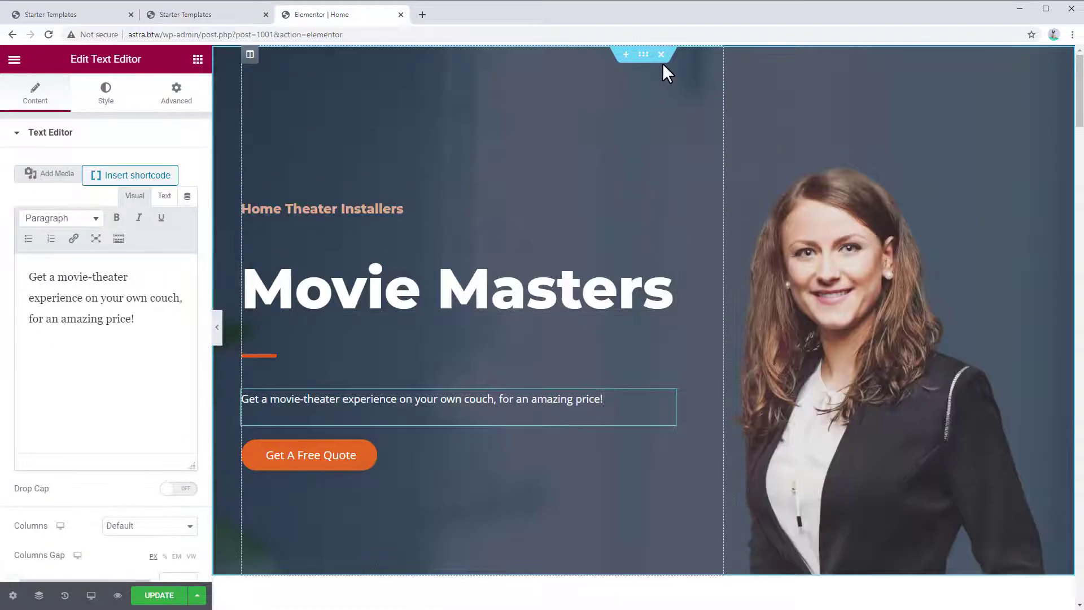
left_click(643, 56)
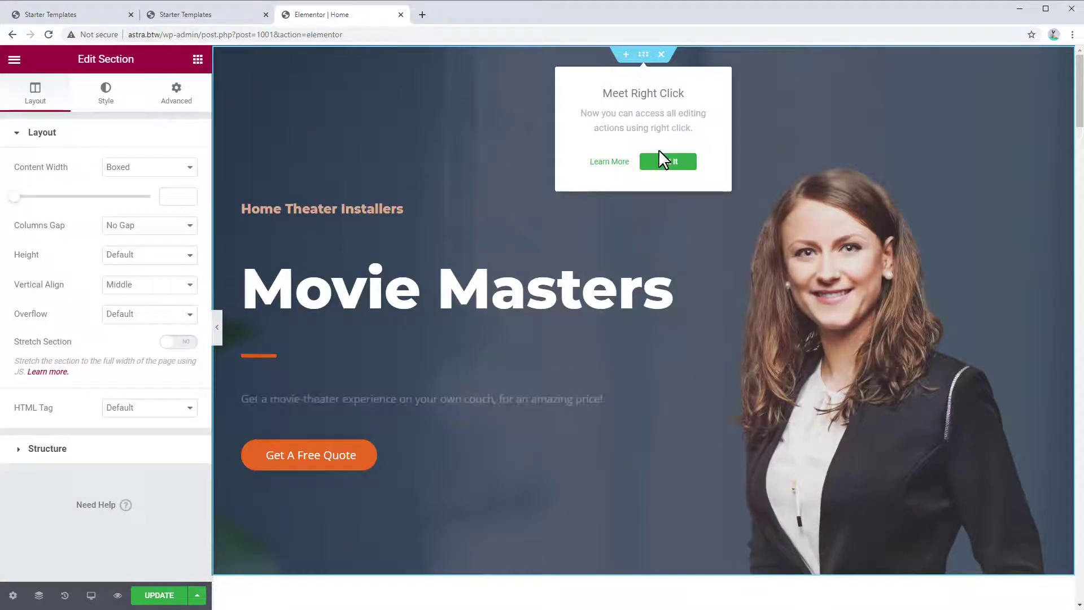
left_click(666, 162)
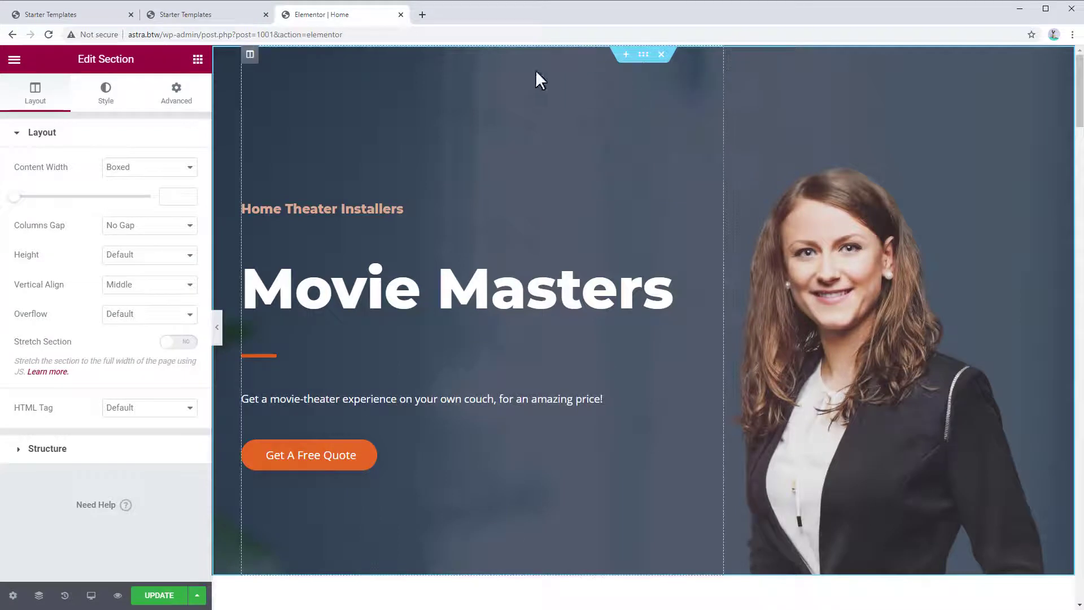
Search Pixabay for 'movie theater' and insert the empty-seats photo as the hero background
left_click(643, 55)
left_click(109, 97)
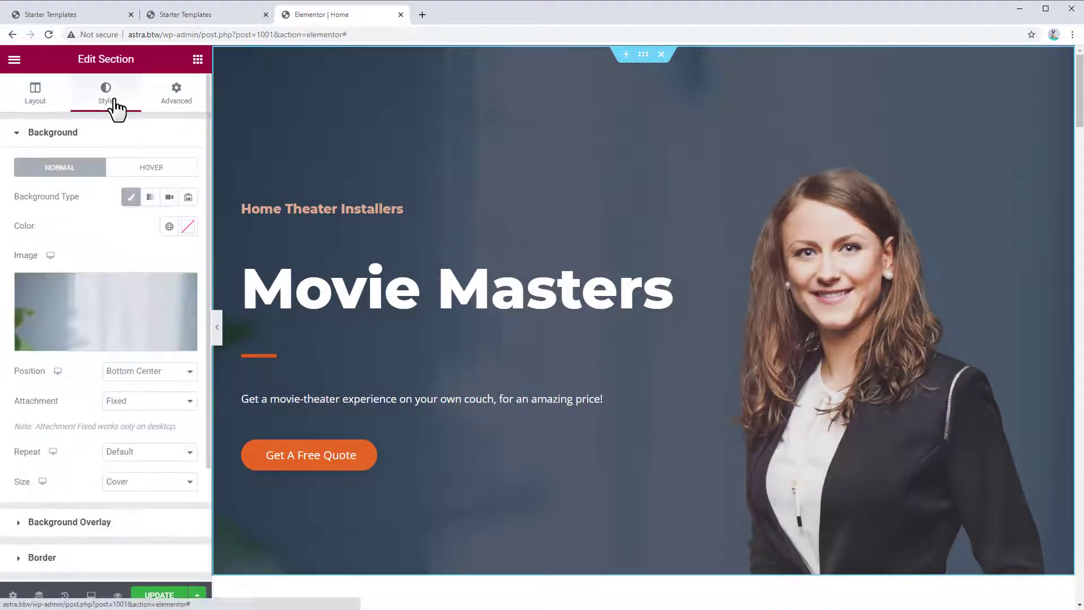
left_click(91, 323)
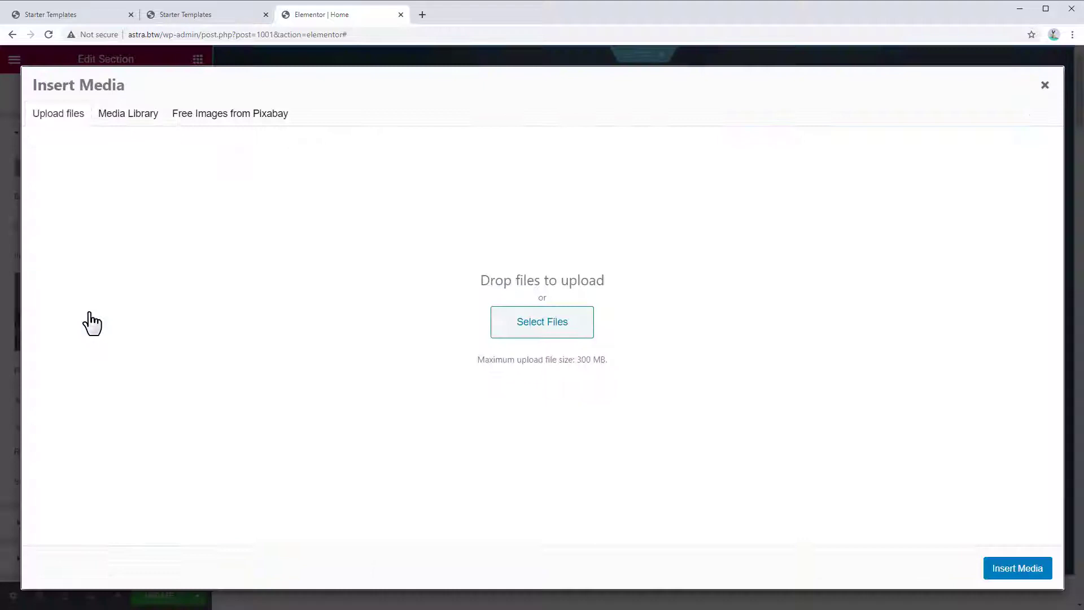
left_click(219, 123)
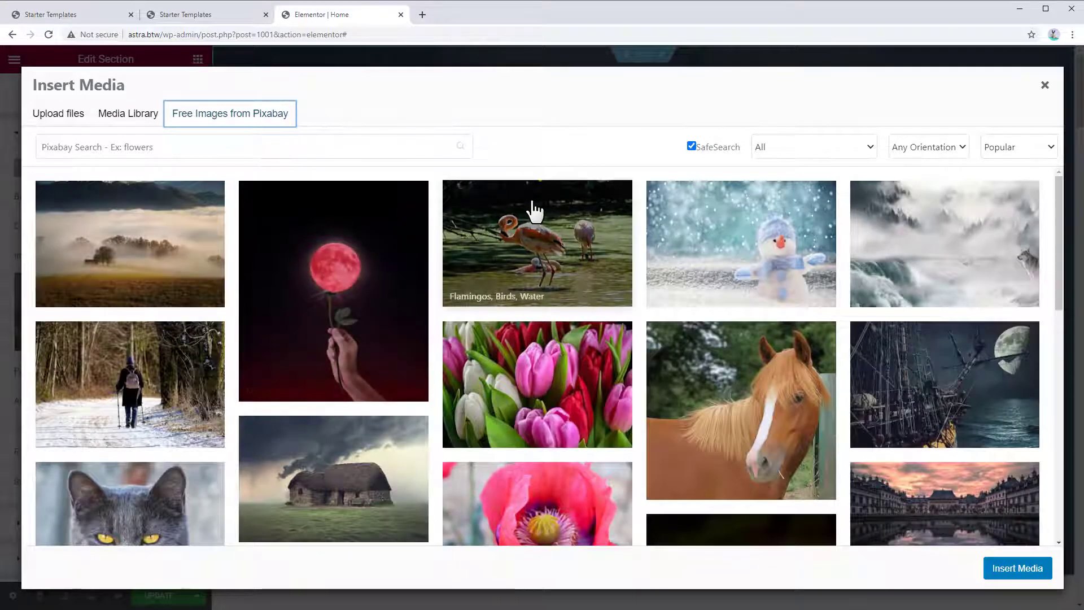
left_click(262, 148)
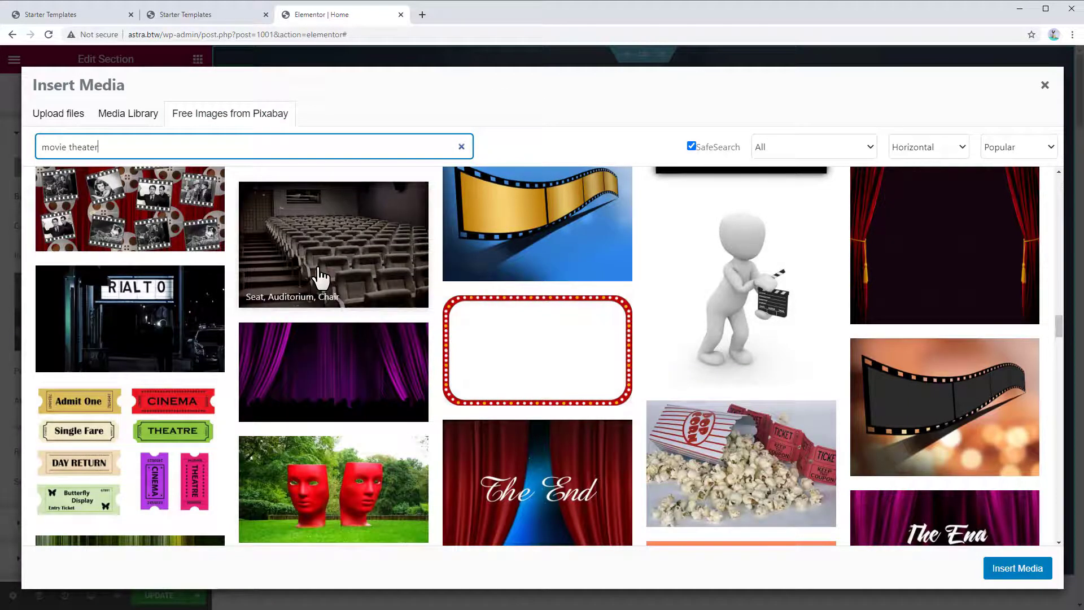
left_click(376, 261)
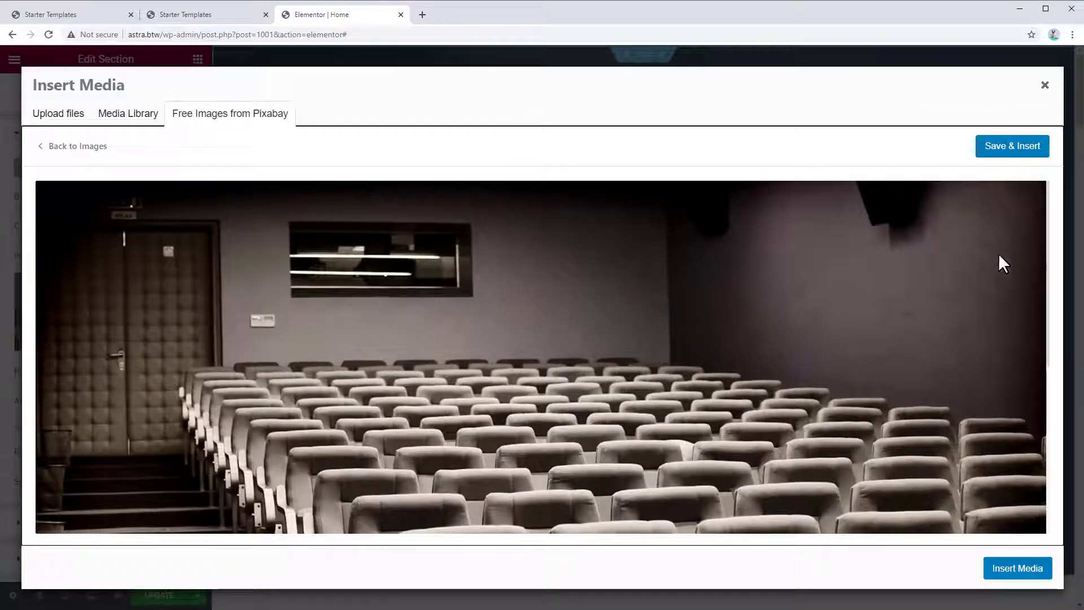
left_click(1033, 164)
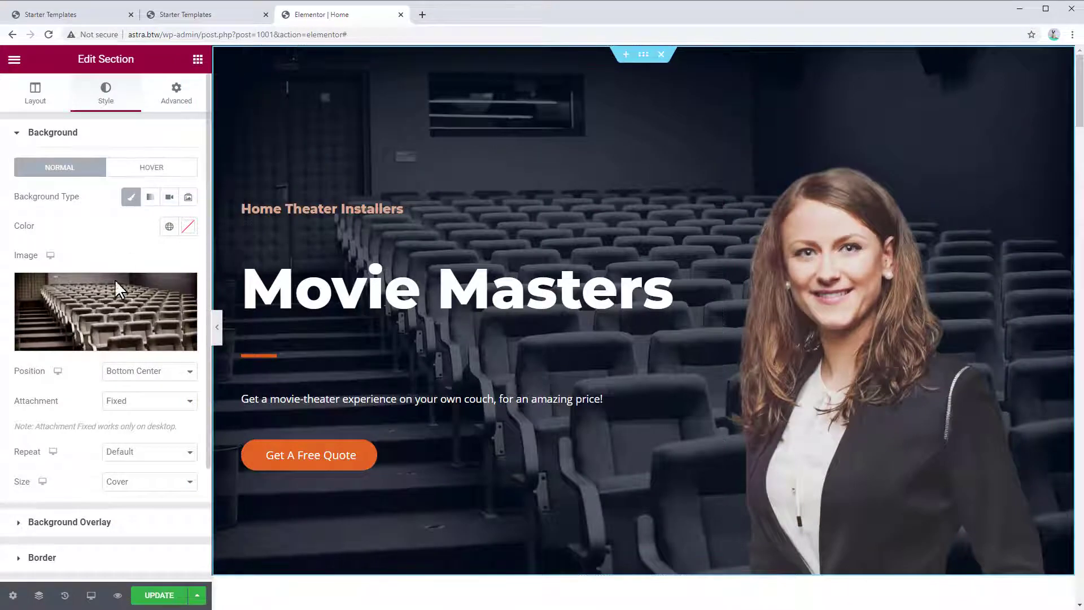
Tint the hero's theater-seat photo with a dark navy #03114B background overlay
scroll(100, 458, "down", 3)
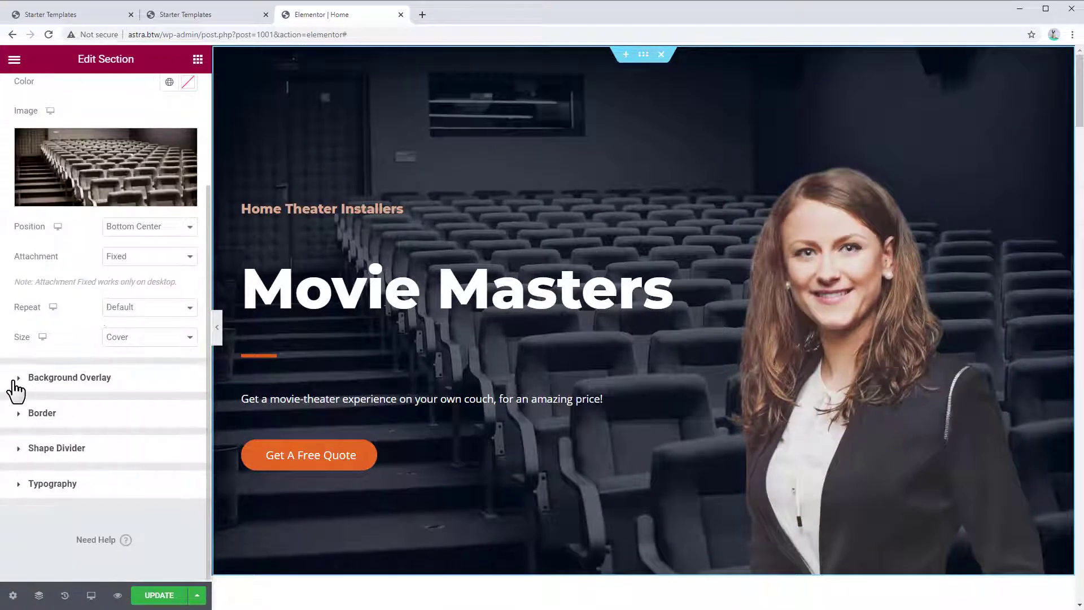
left_click(16, 388)
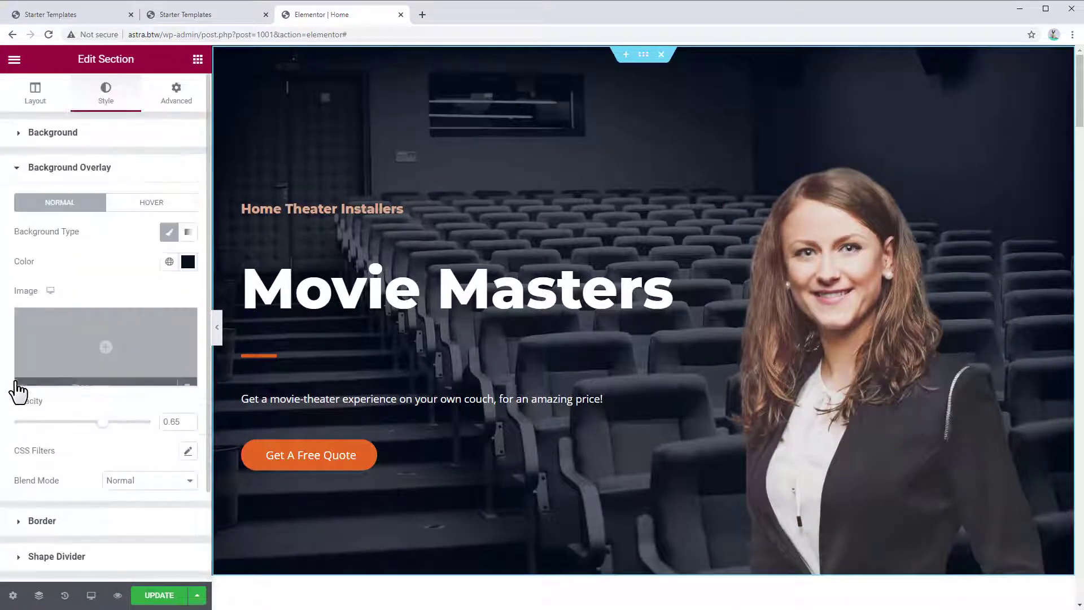
left_click(188, 261)
left_click_drag(141, 444, 128, 443)
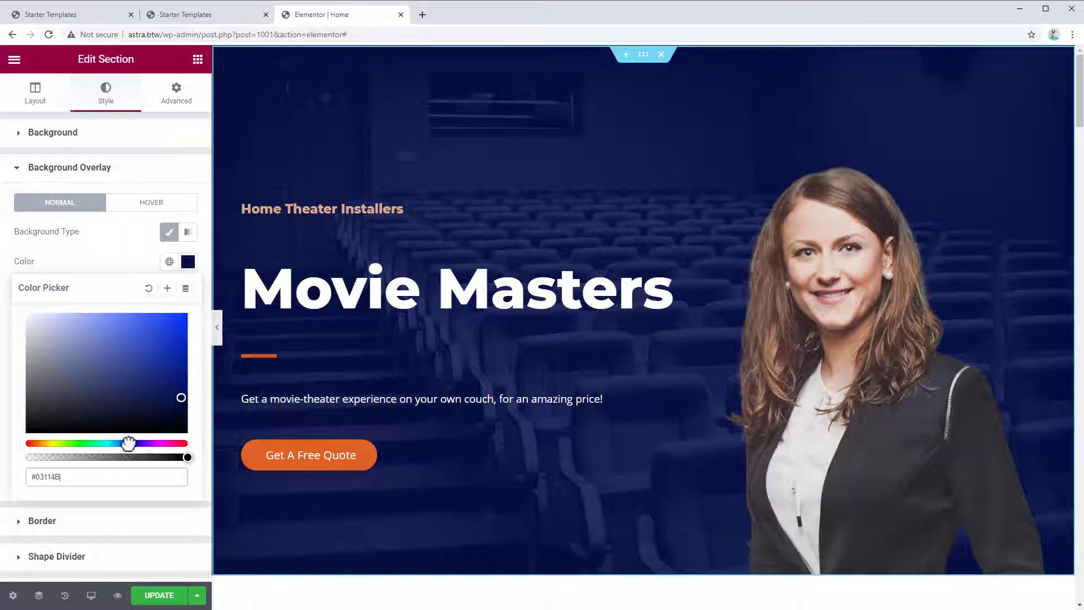
left_click(113, 262)
left_click(847, 339)
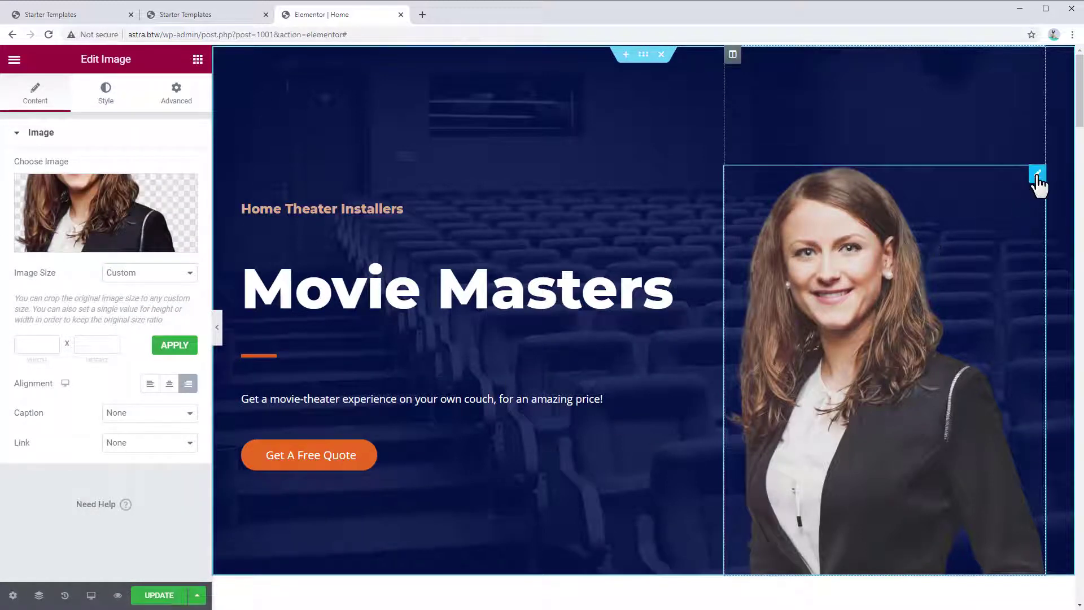
Delete the hero portrait and retitle the first service Home Theater Installation with a stock image
right_click(1038, 182)
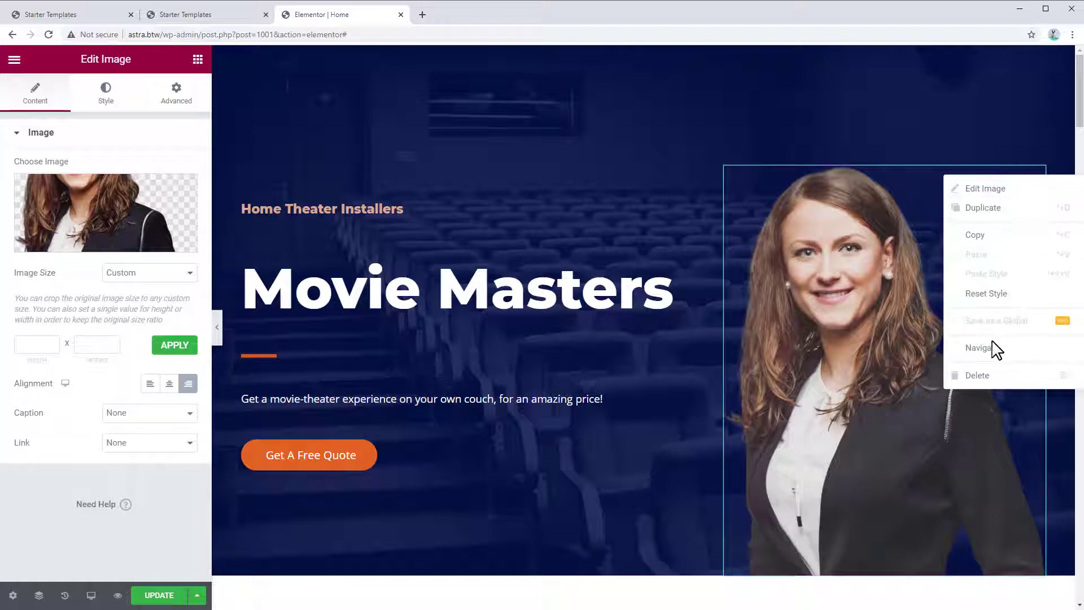
left_click(993, 377)
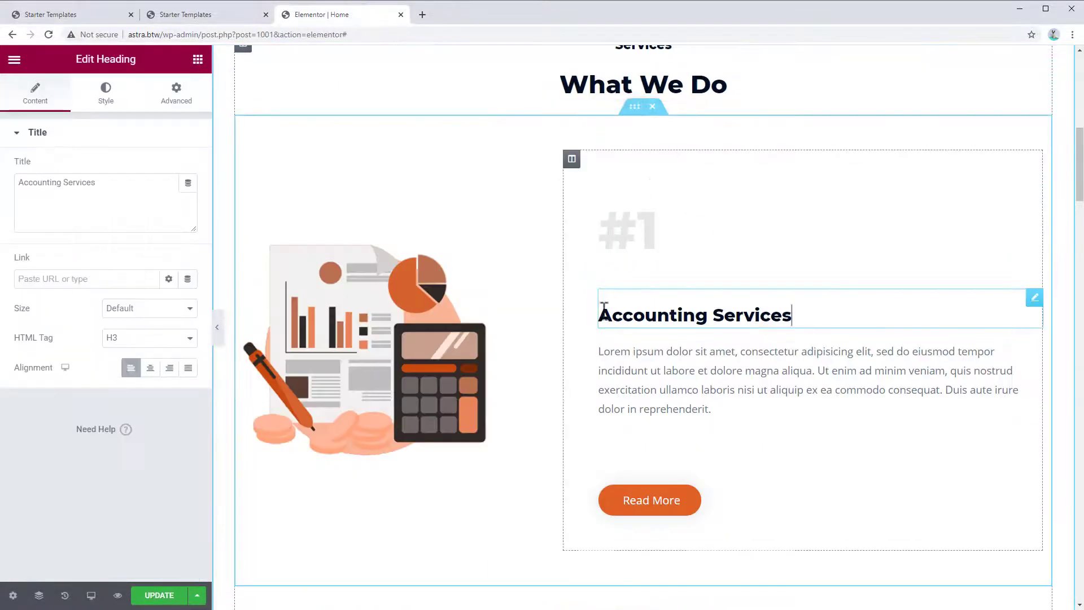
type("Home Theater Installation")
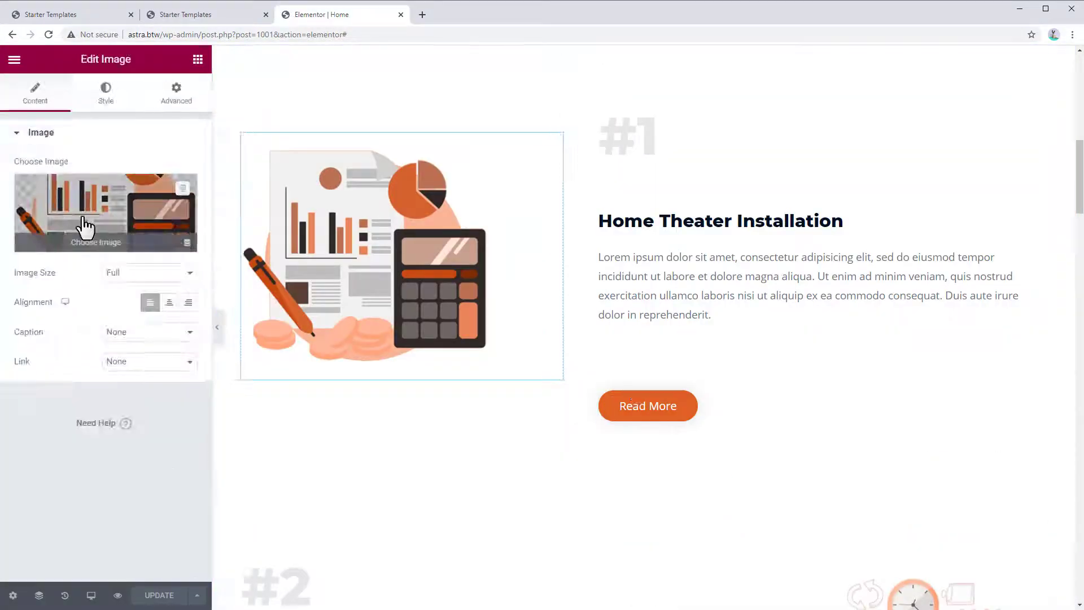
left_click(85, 230)
left_click(287, 155)
type("st")
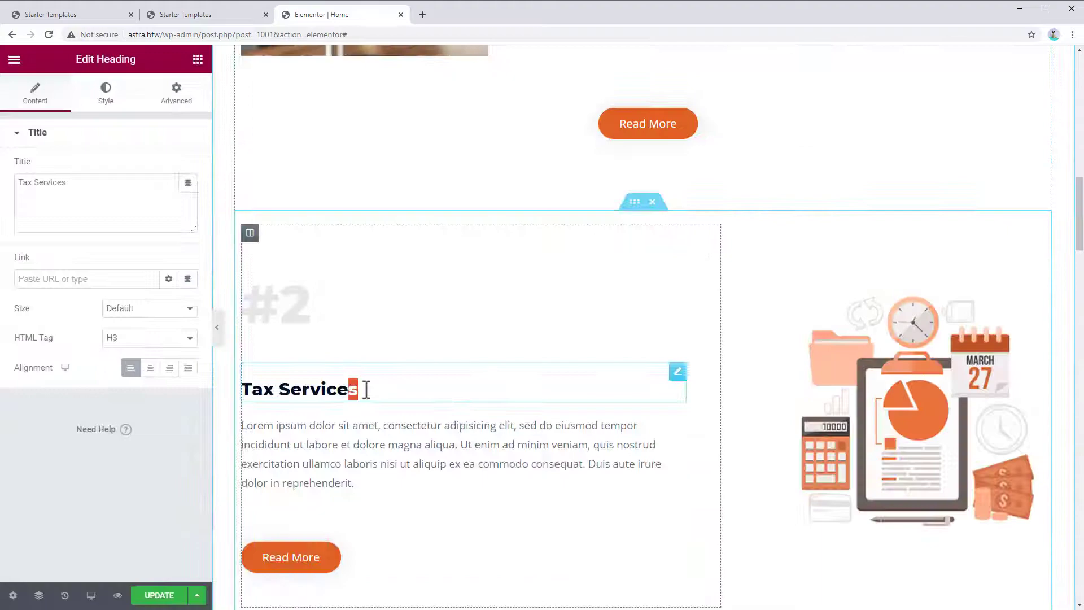
Retitle the other services TV Installation, with a TV photo, and Program Your Remotes
key("ctrl+a")
key("BackSpace")
type("TV Installatio")
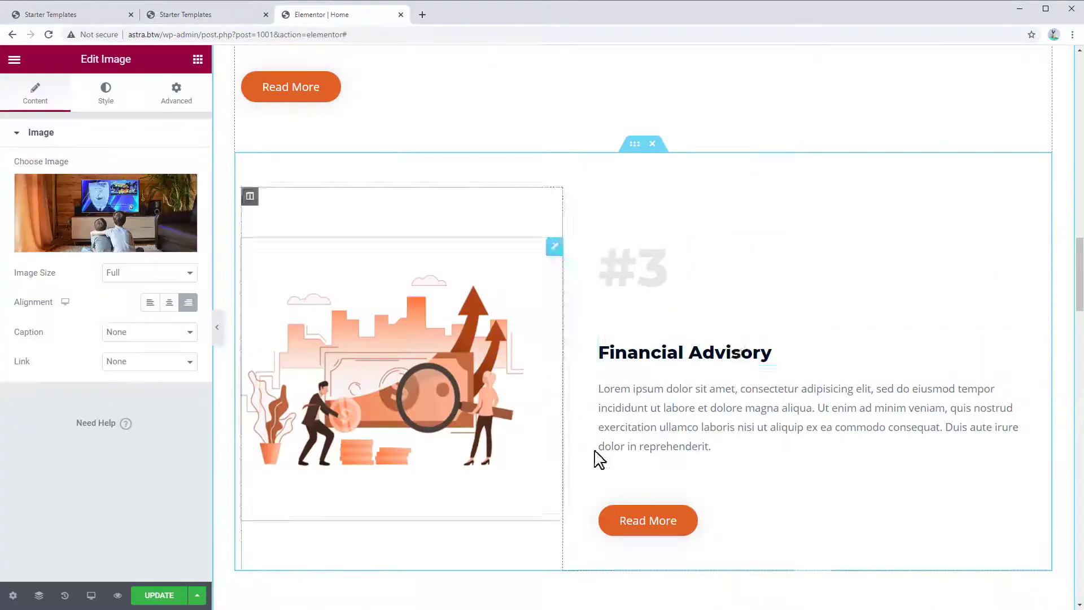
left_click(649, 355)
key("ctrl+a")
key("BackSpace")
type("Program you re")
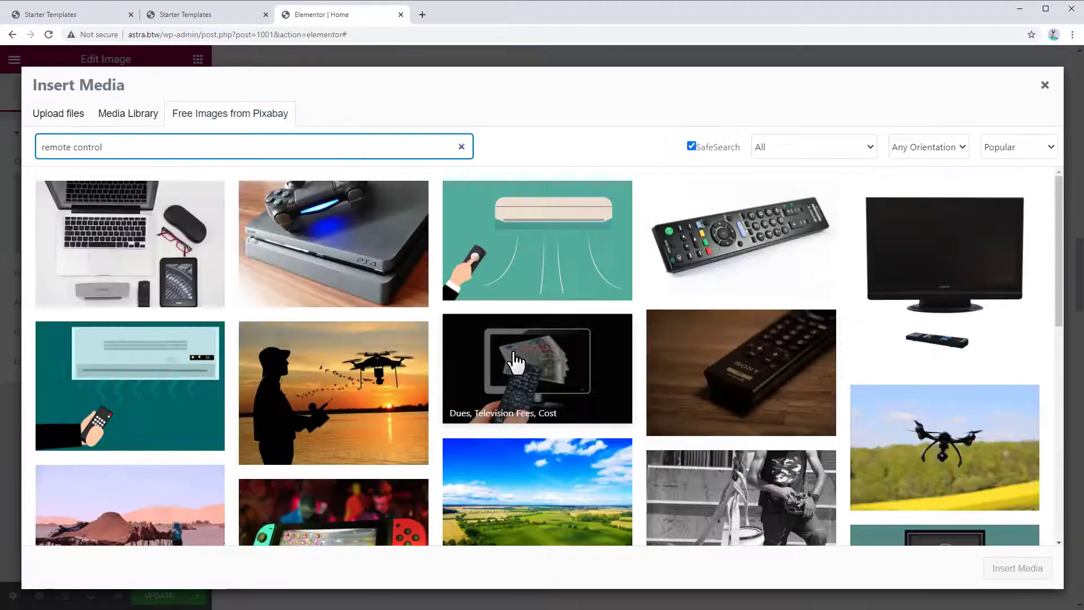
scroll(542, 339, "down", 3)
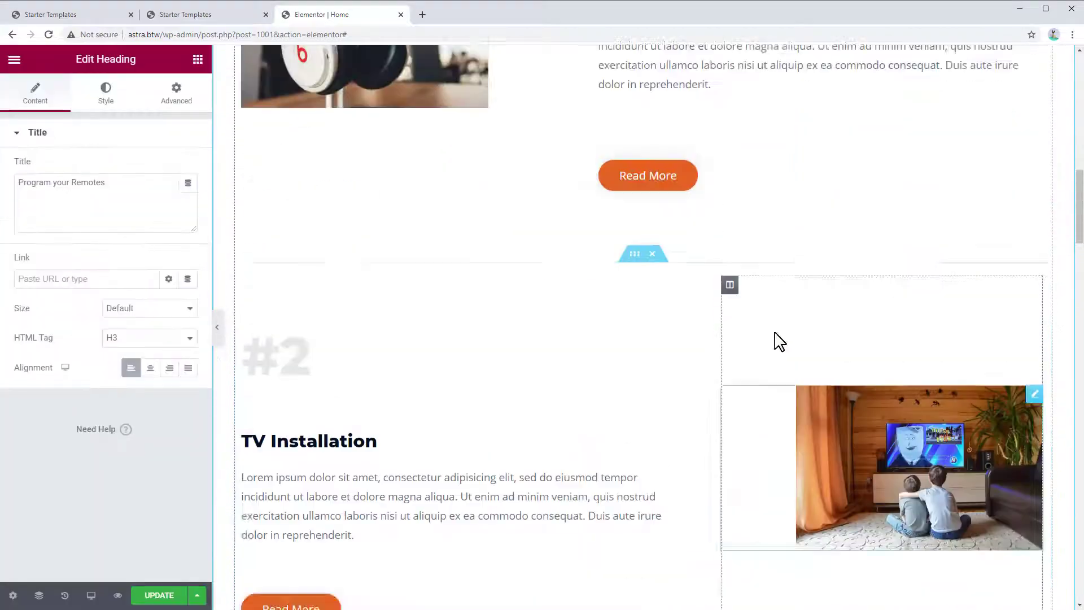
scroll(762, 339, "up", 15)
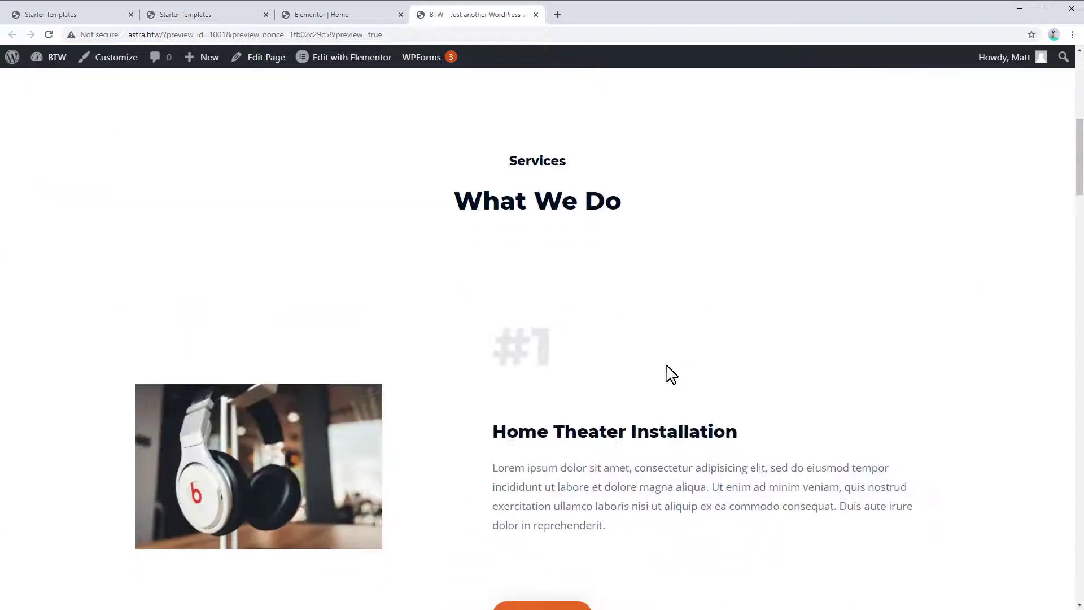
scroll(672, 371, "down", 5)
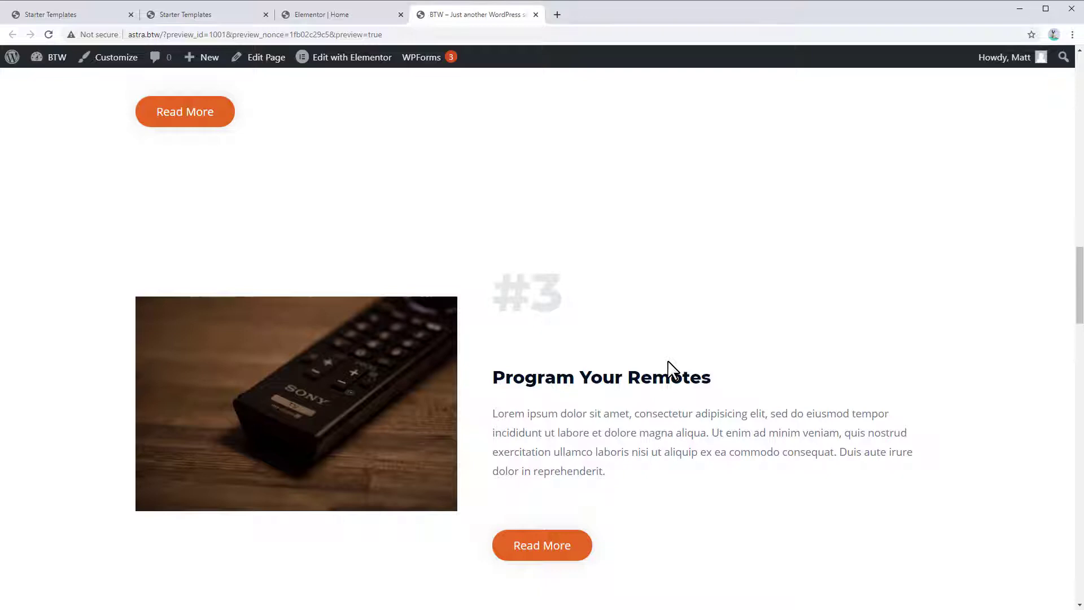
Scroll through the homepage preview and return to the top
key("Home")
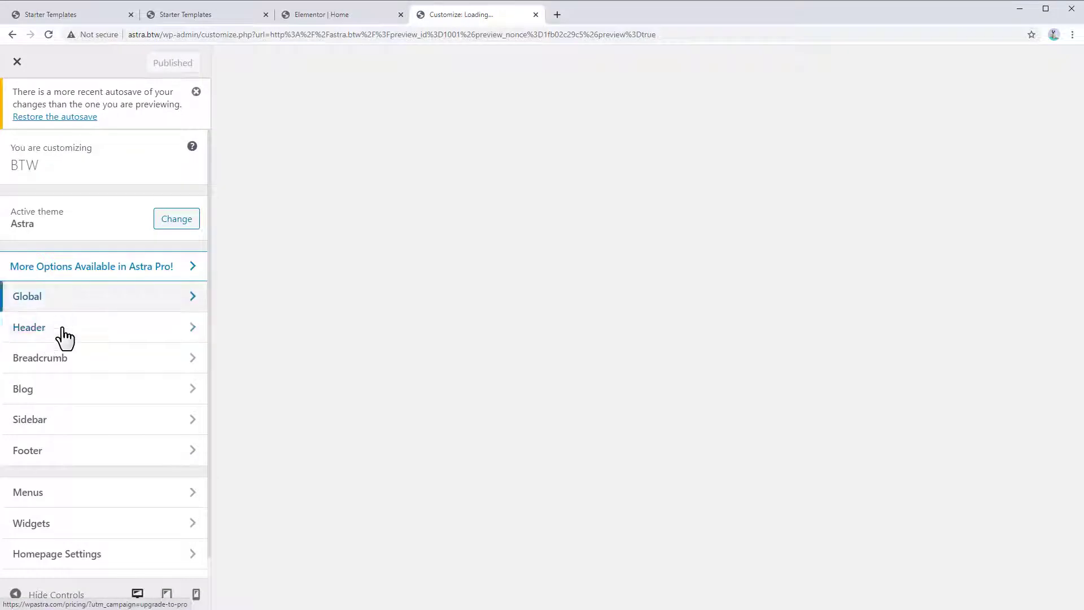
Replace the transparent header logo with the Movie Masters site title shown in white
left_click(59, 330)
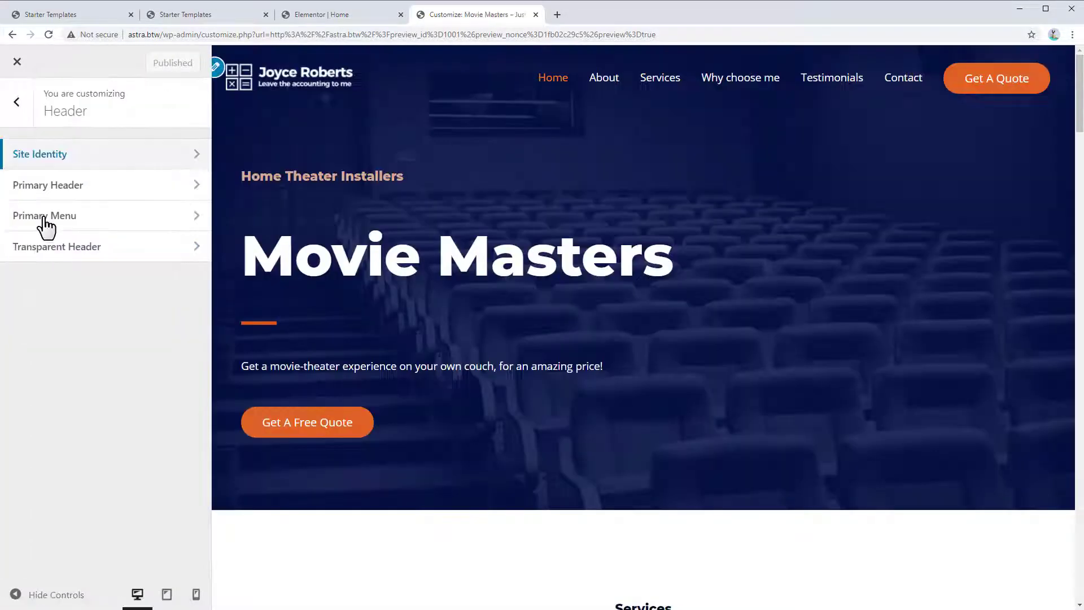
left_click(85, 155)
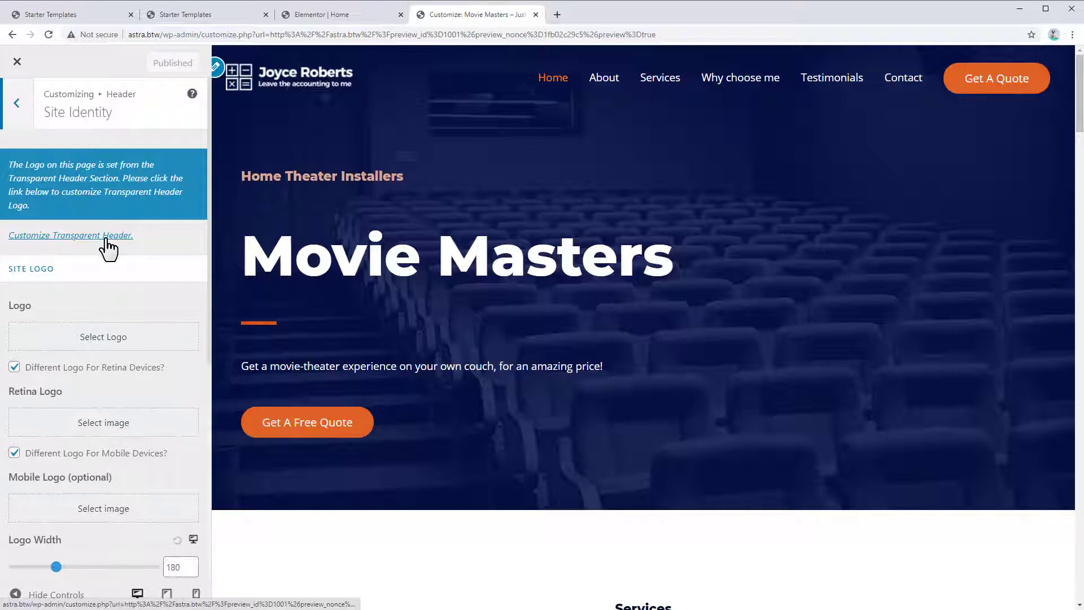
left_click(95, 236)
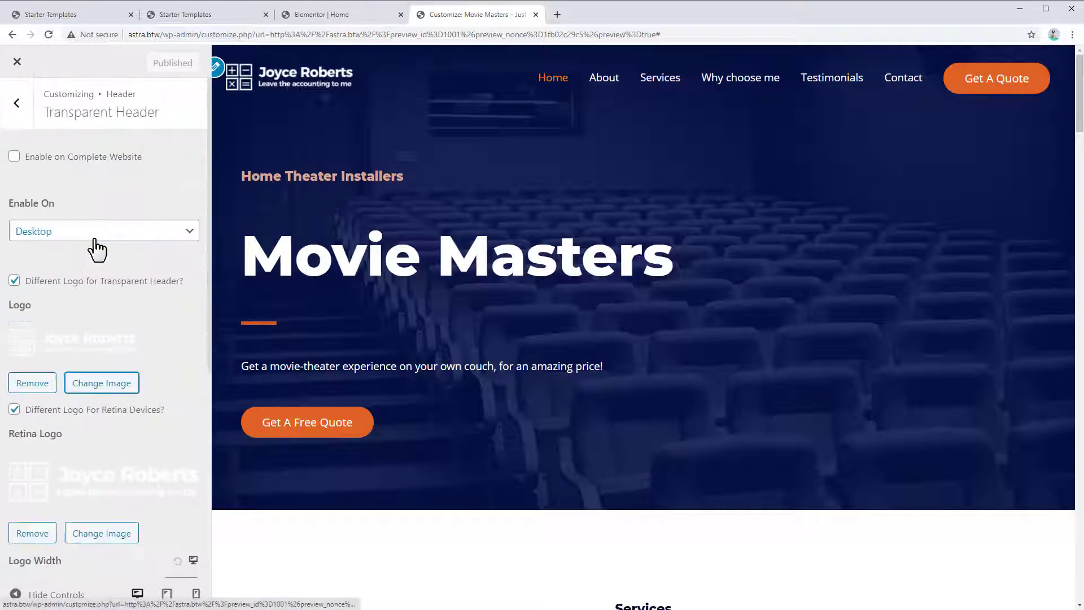
left_click(23, 384)
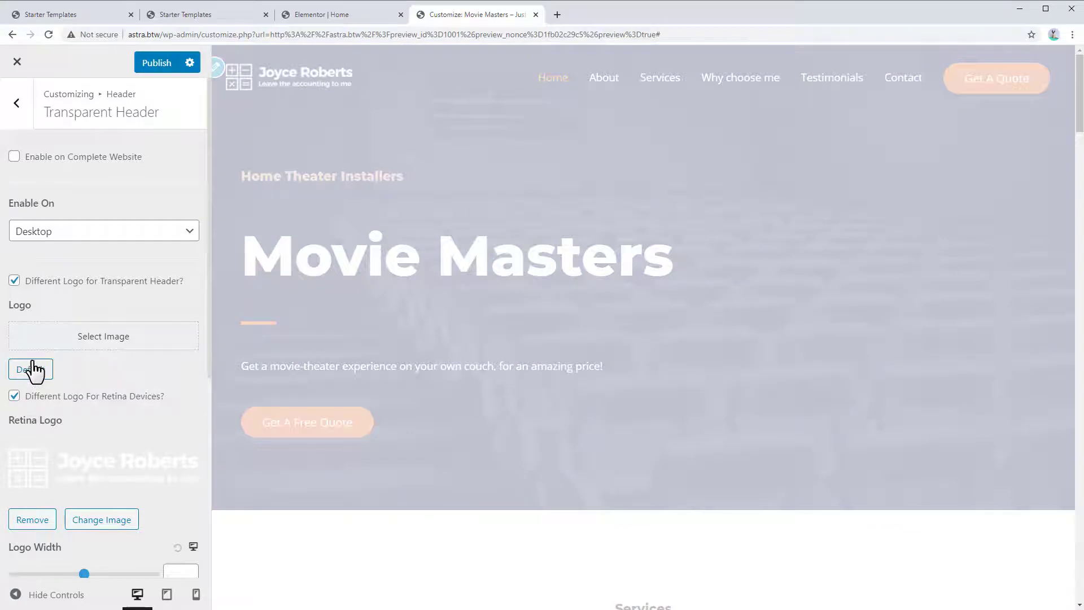
scroll(17, 443, "down", 6)
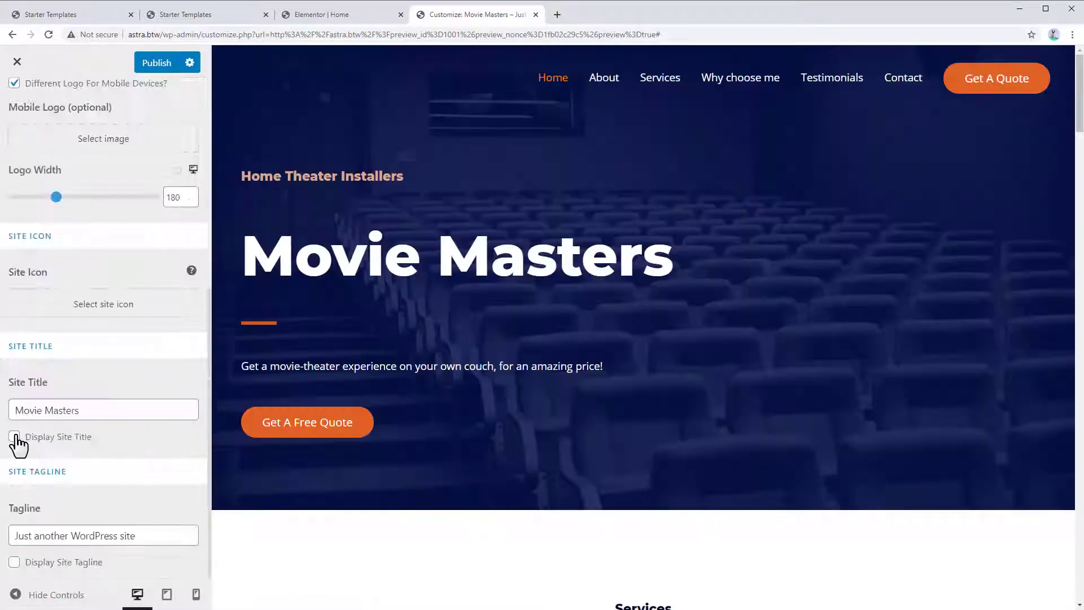
left_click(14, 437)
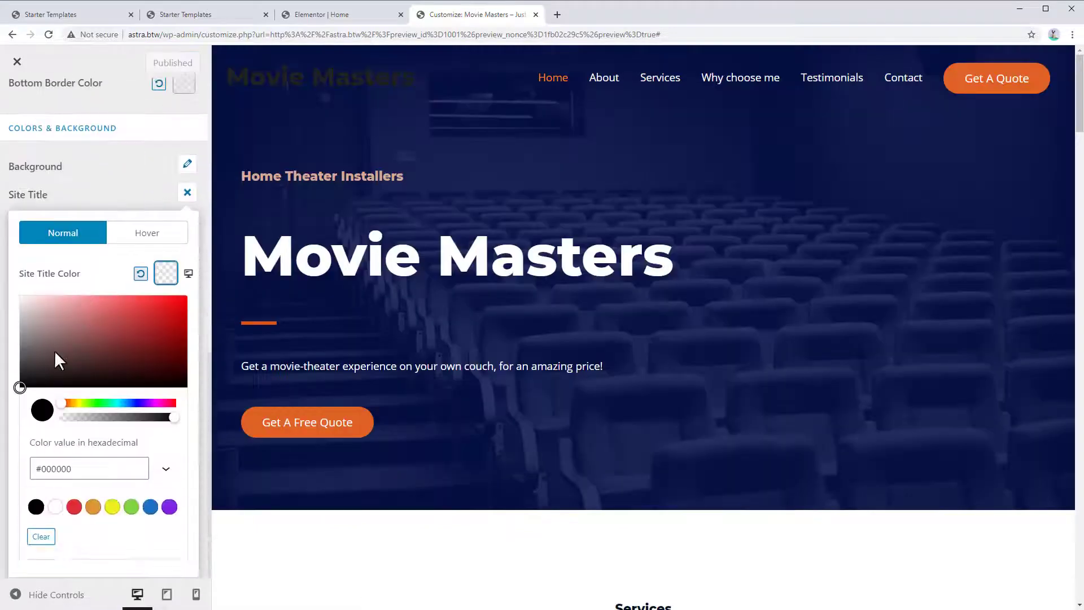
left_click_drag(54, 350, 10, 295)
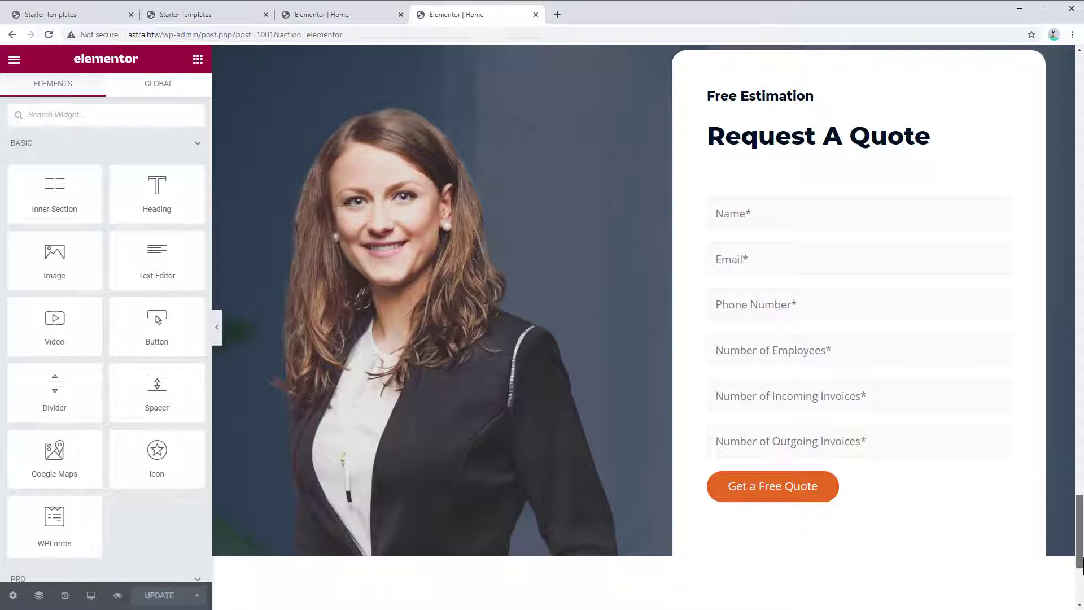
Swap the quote section background for a Pixabay 'equalizer' mixing-desk knobs photo
scroll(644, 305, "up", 4)
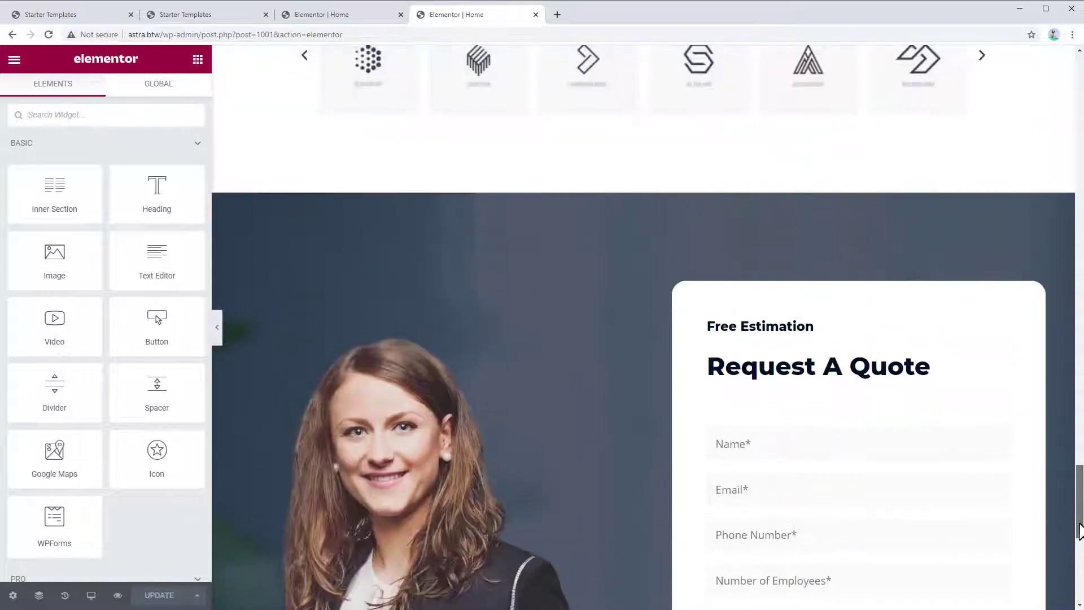
left_click(643, 185)
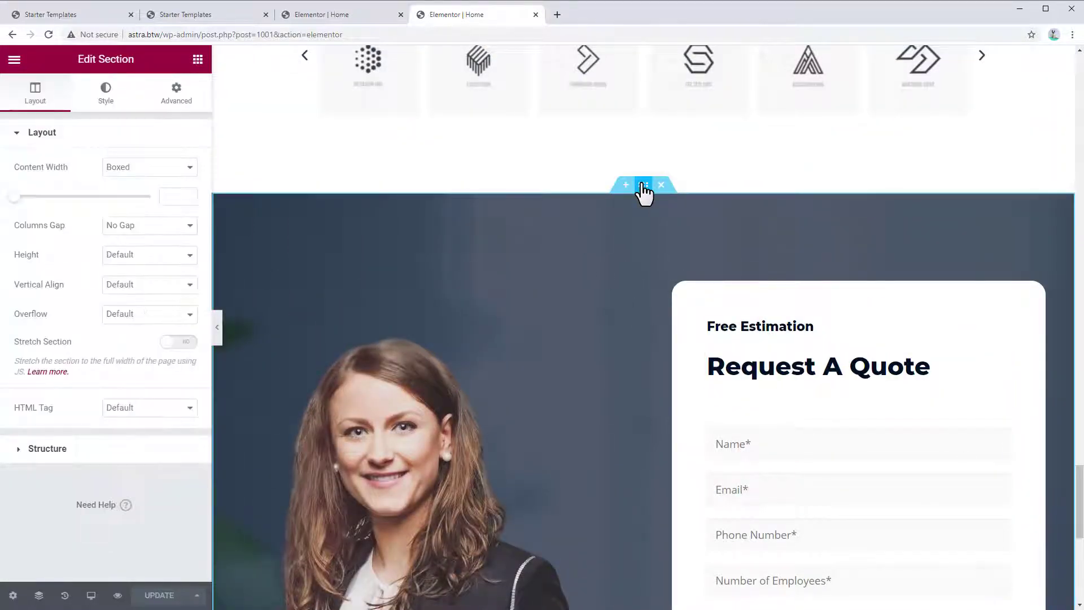
left_click(105, 95)
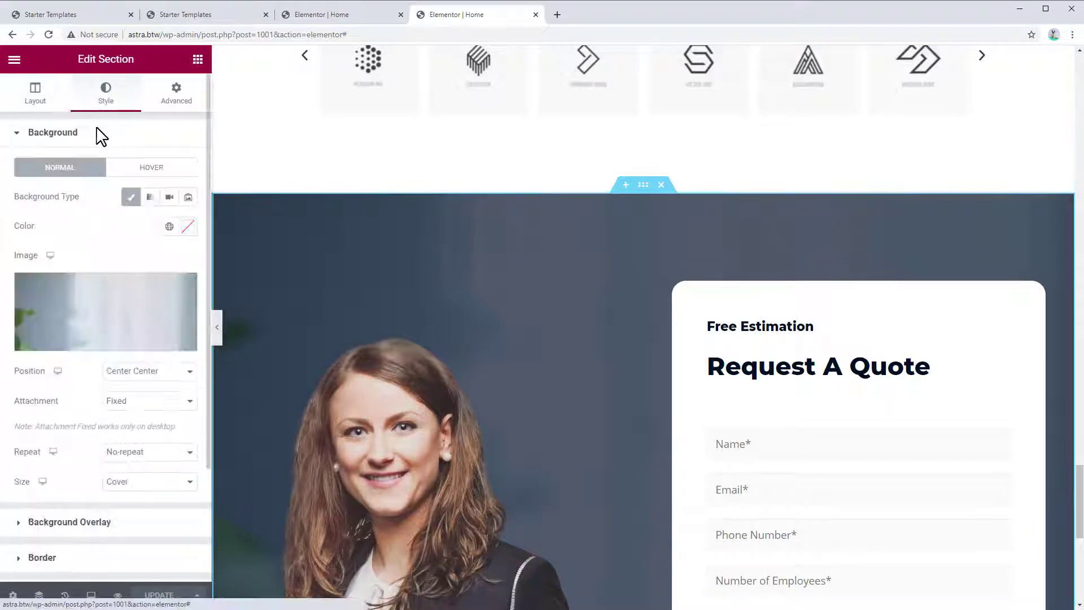
left_click(183, 287)
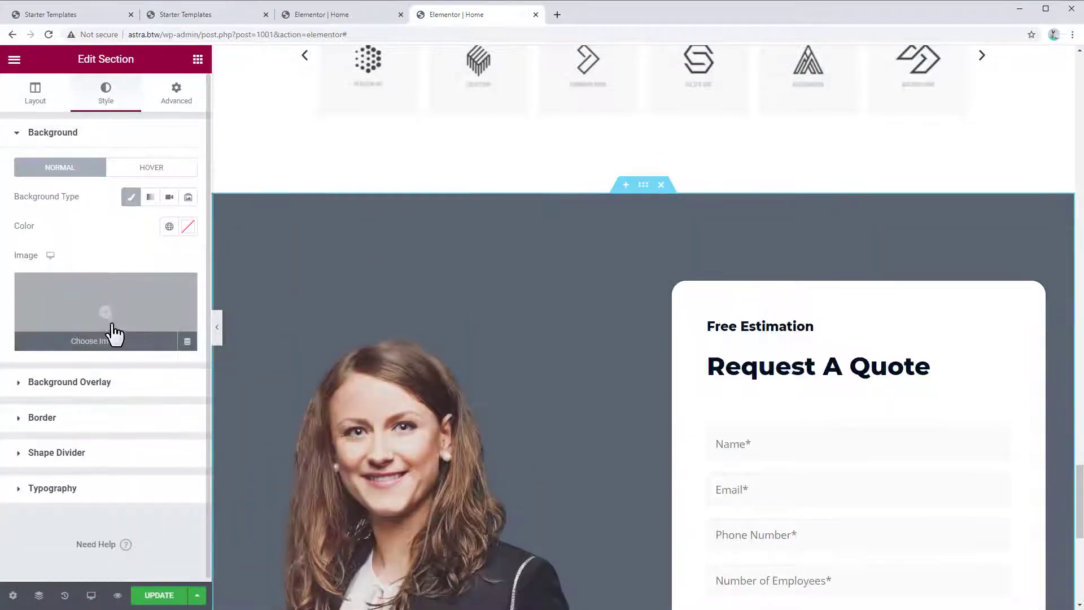
left_click(105, 316)
left_click(235, 119)
type("equalizer")
scroll(978, 455, "down", 5)
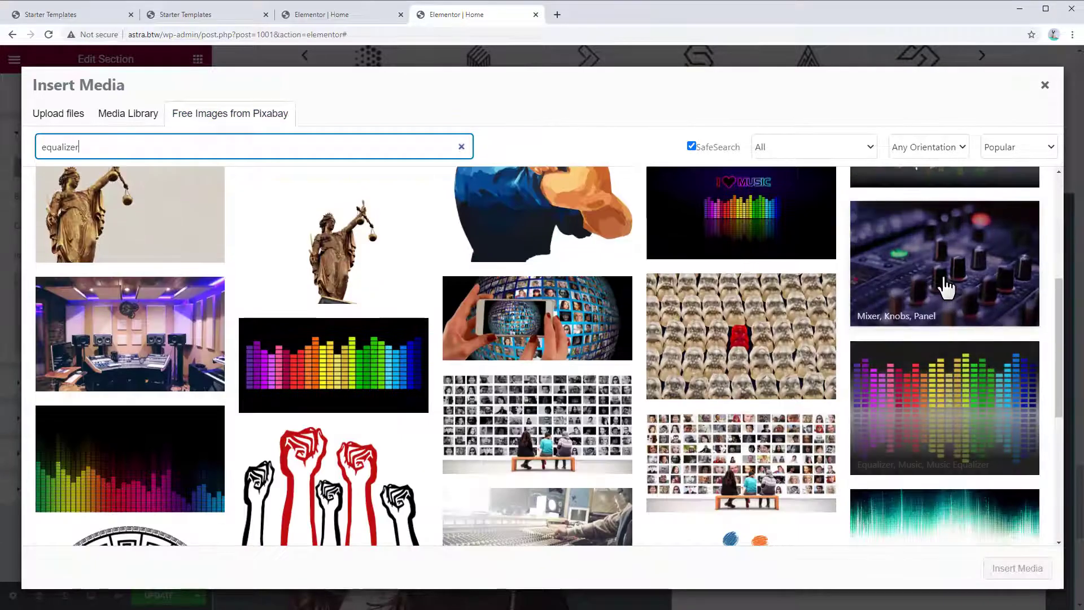
left_click(903, 286)
left_click(1001, 147)
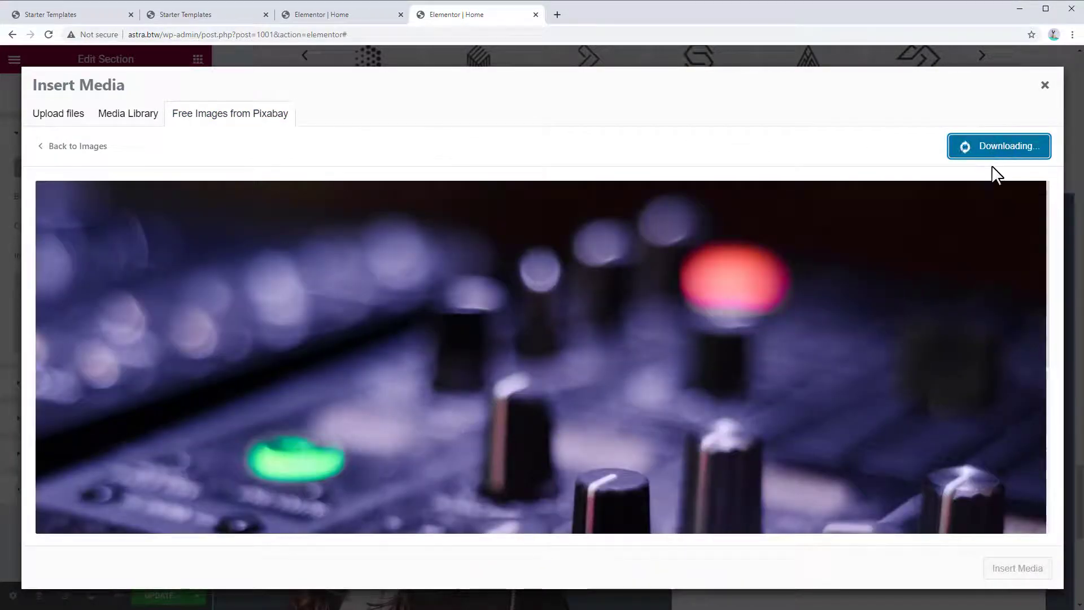
scroll(382, 320, "down", 3)
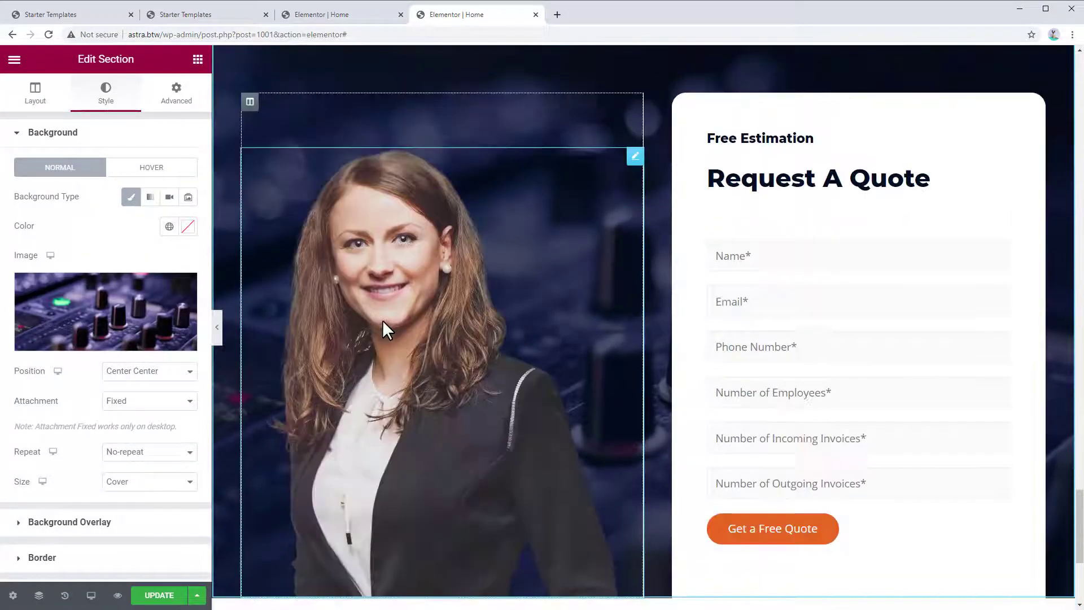
Delete the woman's photo from the quote section and select the WPForms form shortcode
left_click(382, 320)
key("Delete")
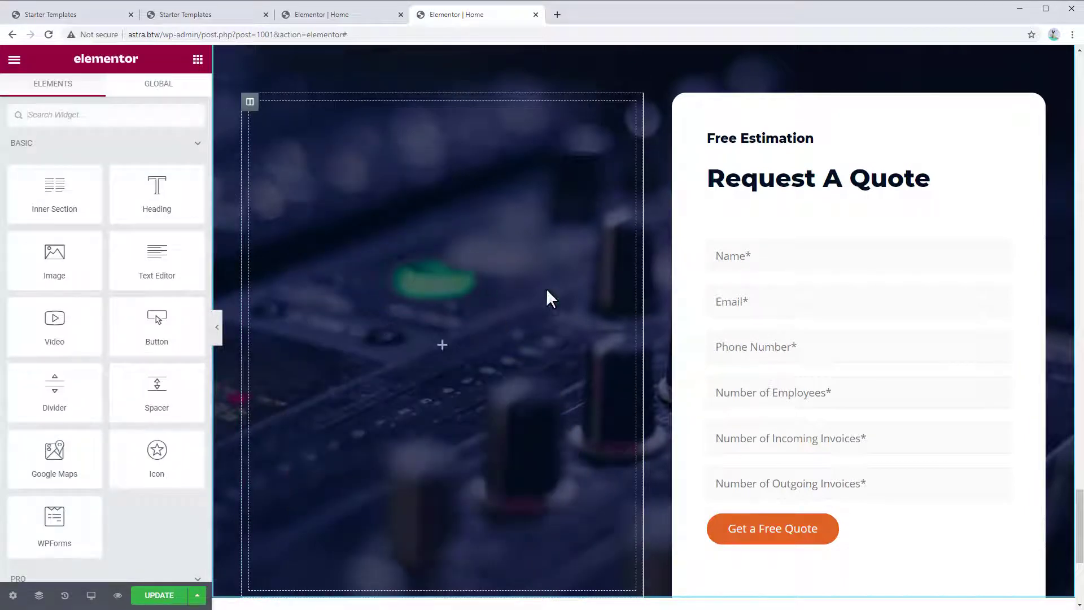
left_click(729, 248)
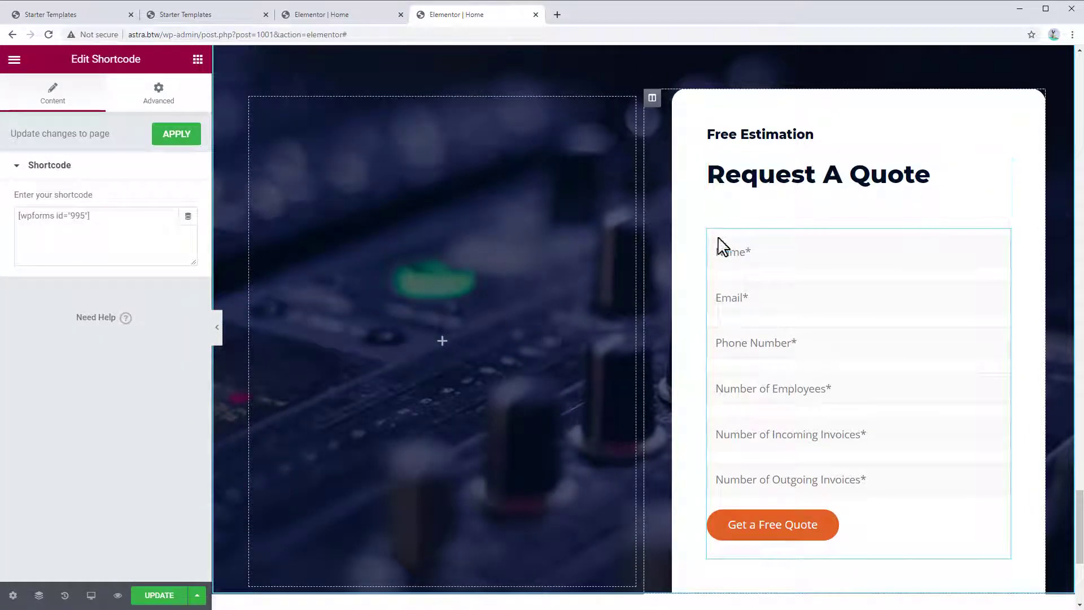
left_click(781, 250)
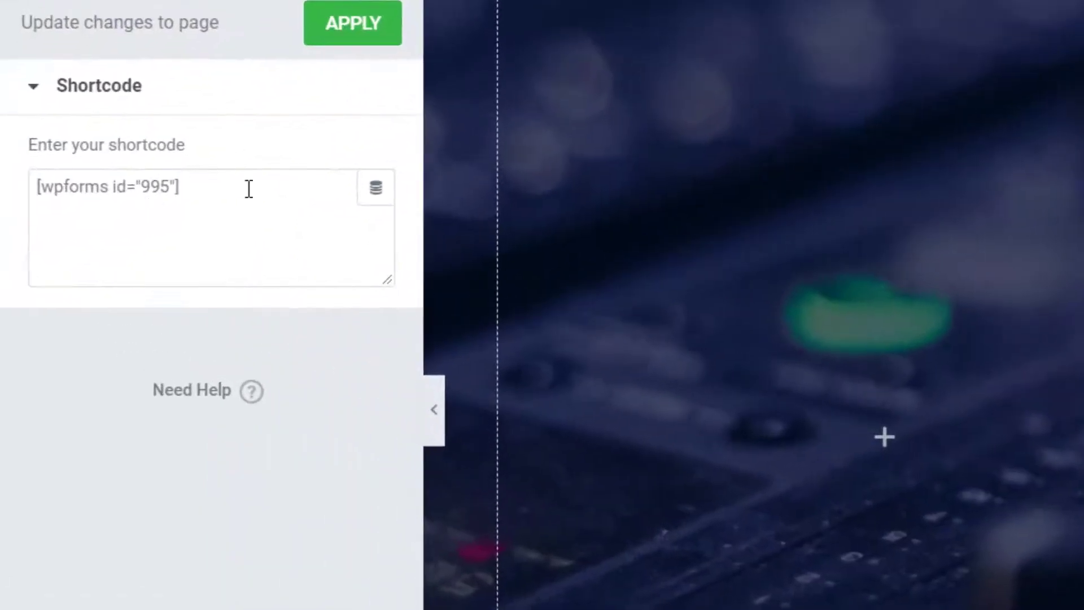
left_click(121, 215)
left_click_drag(205, 187, 22, 185)
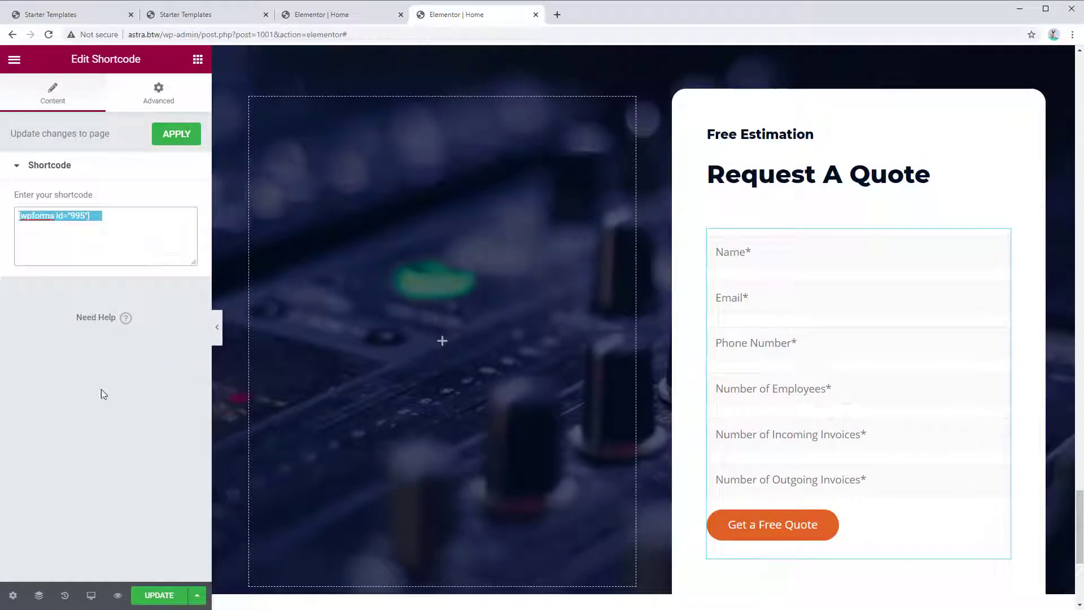
Save the page with Update and exit to the WordPress dashboard
left_click(151, 598)
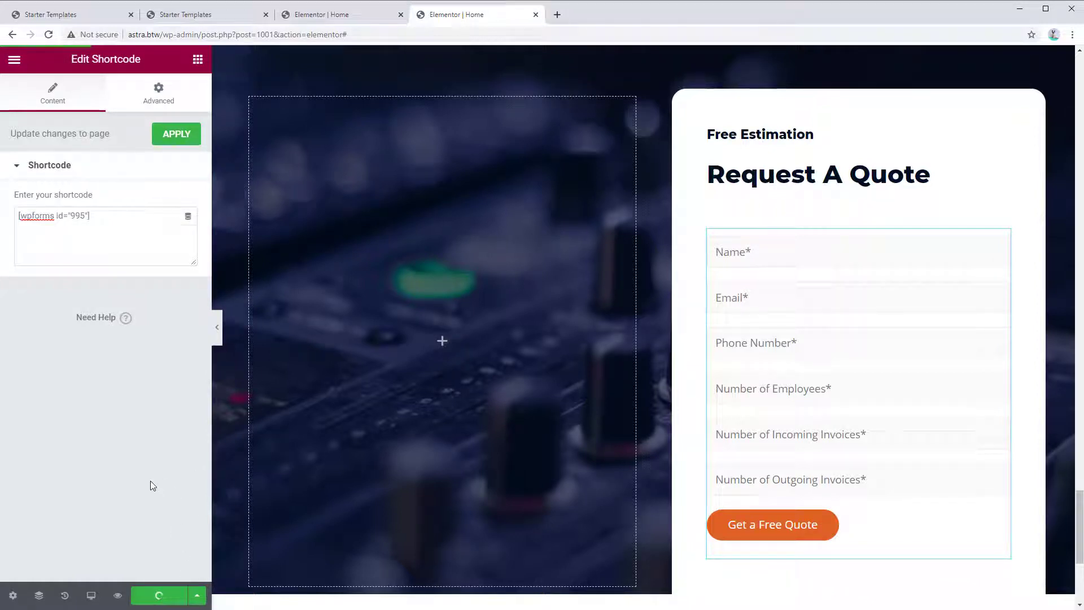
left_click(14, 61)
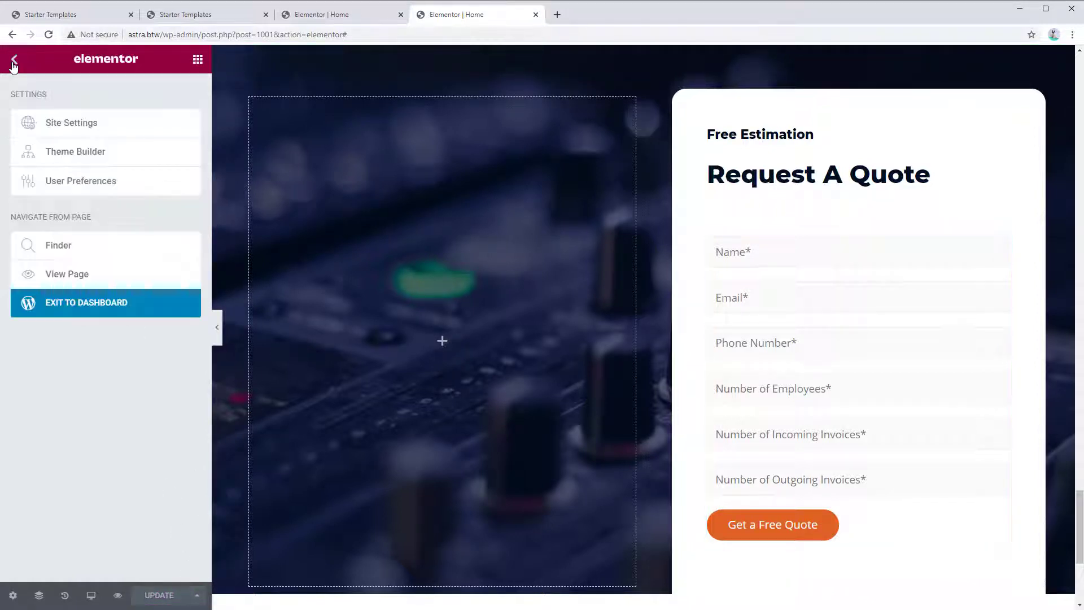
left_click(56, 303)
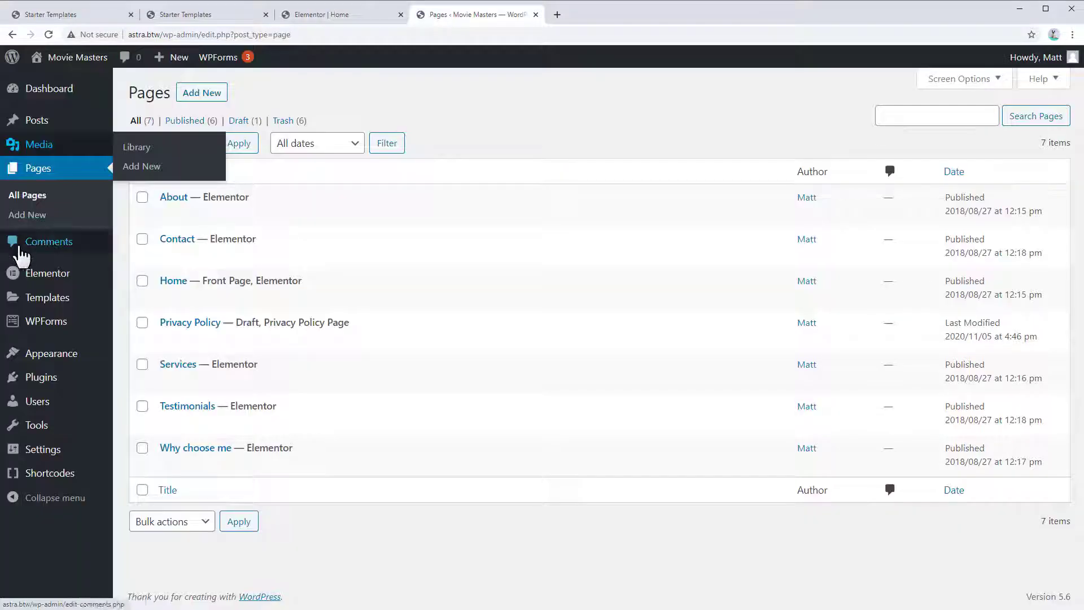
Open the Enquiry form from the WPForms list of all forms
mouse_move(35, 334)
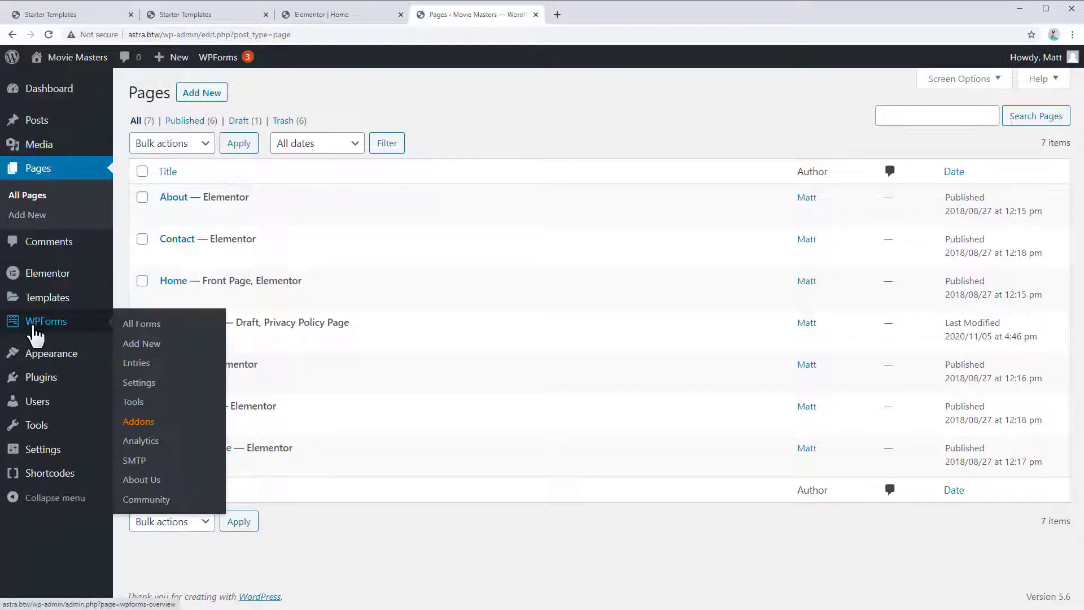
left_click(153, 333)
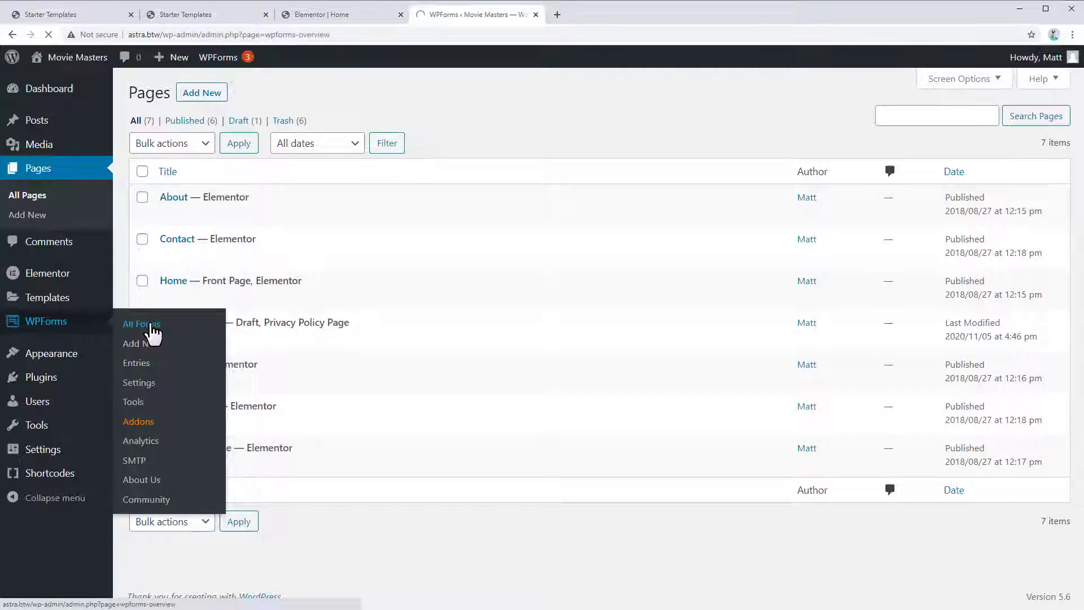
mouse_move(164, 419)
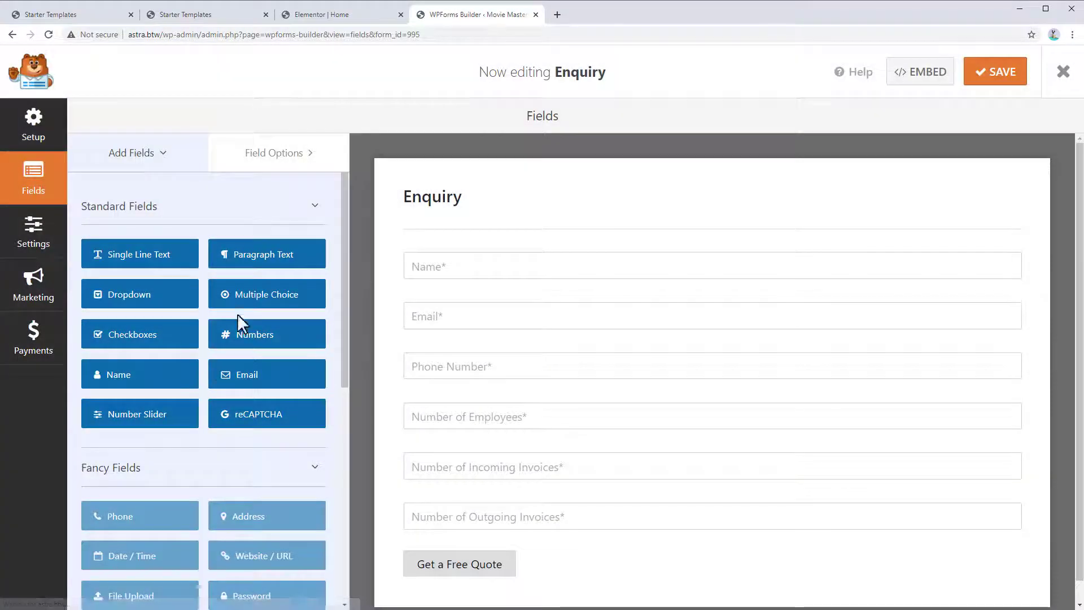
scroll(555, 292, "down", 1)
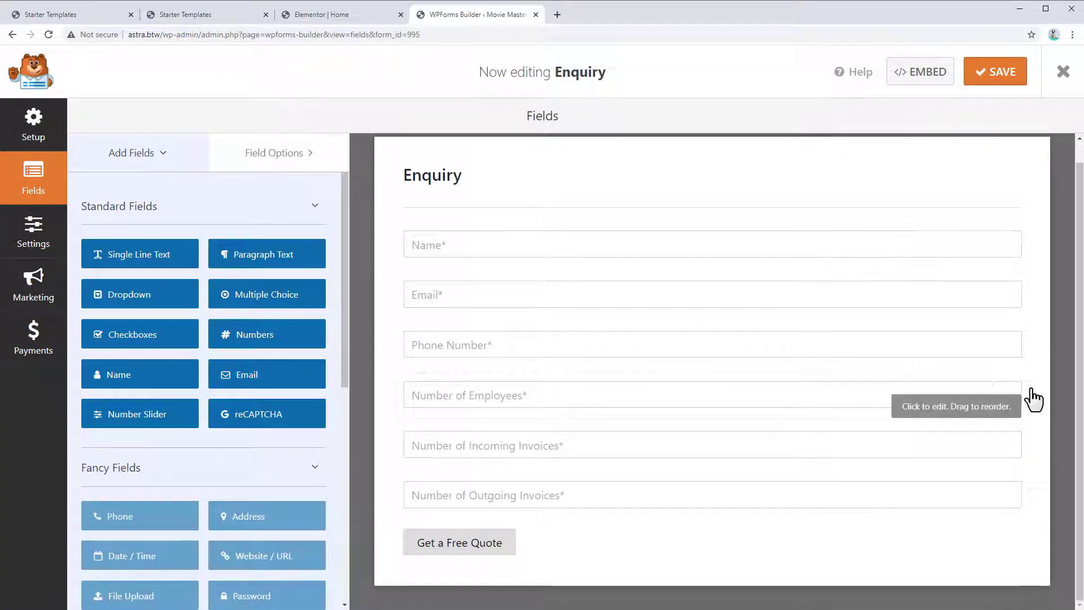
Delete the Number of Employees, Incoming Invoices and Outgoing Invoices fields, confirming each
left_click(1013, 386)
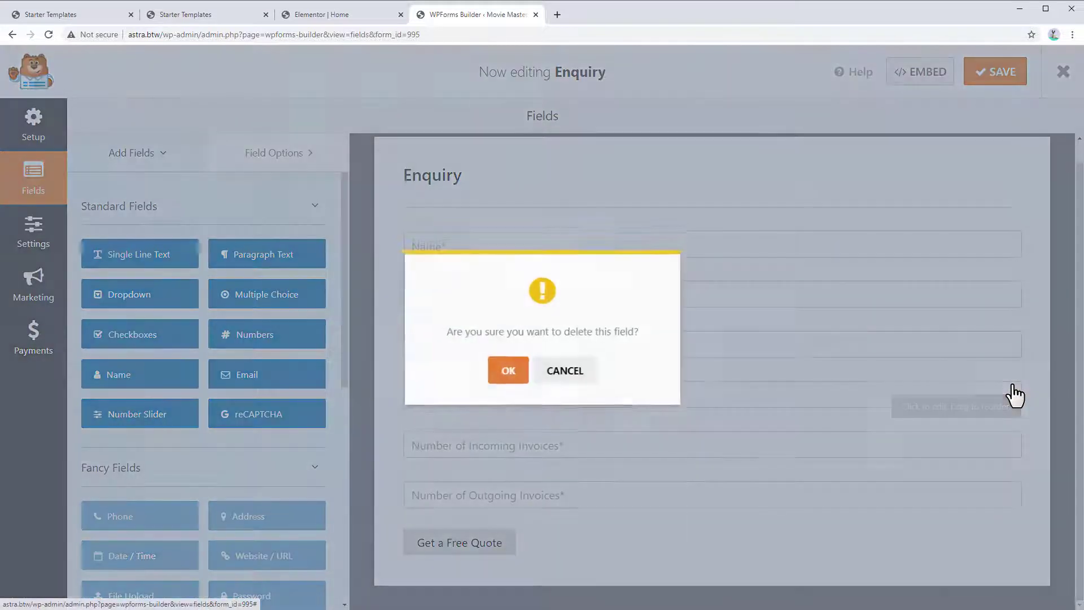
left_click(514, 373)
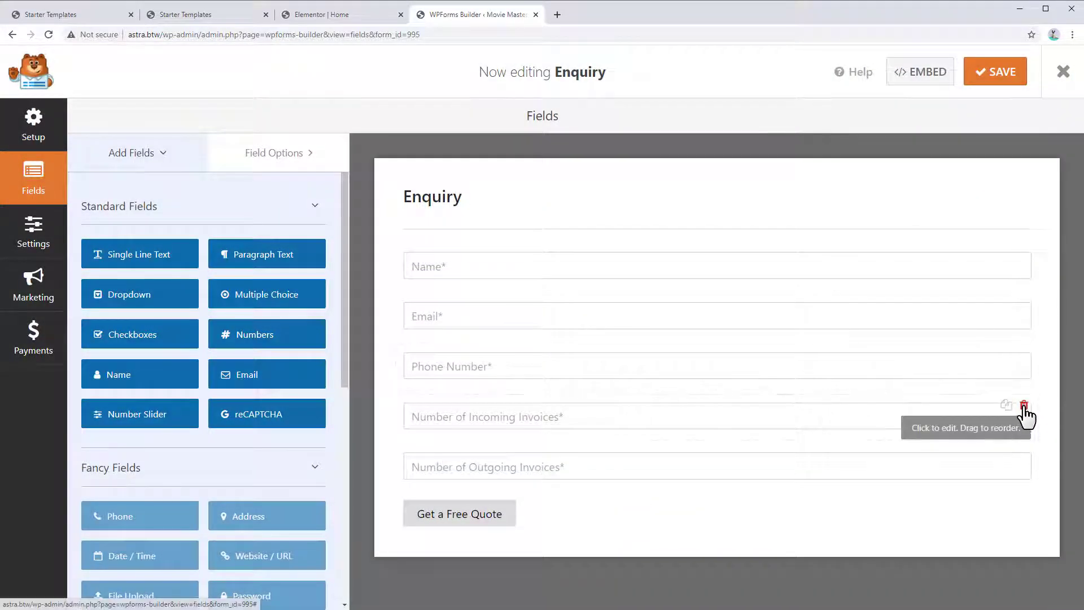
left_click(1015, 408)
left_click(511, 371)
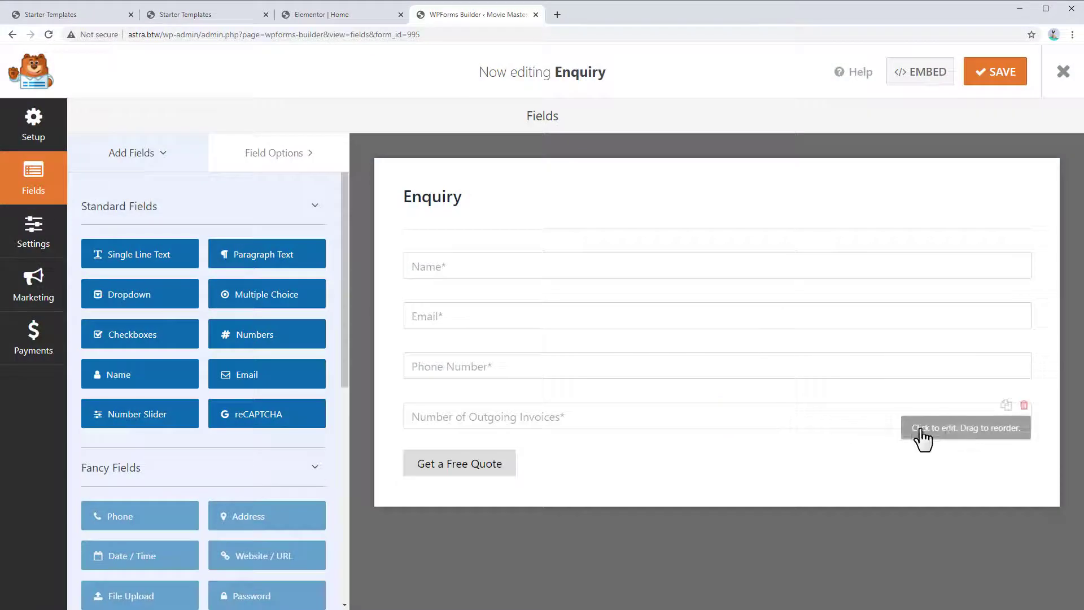
left_click(1024, 406)
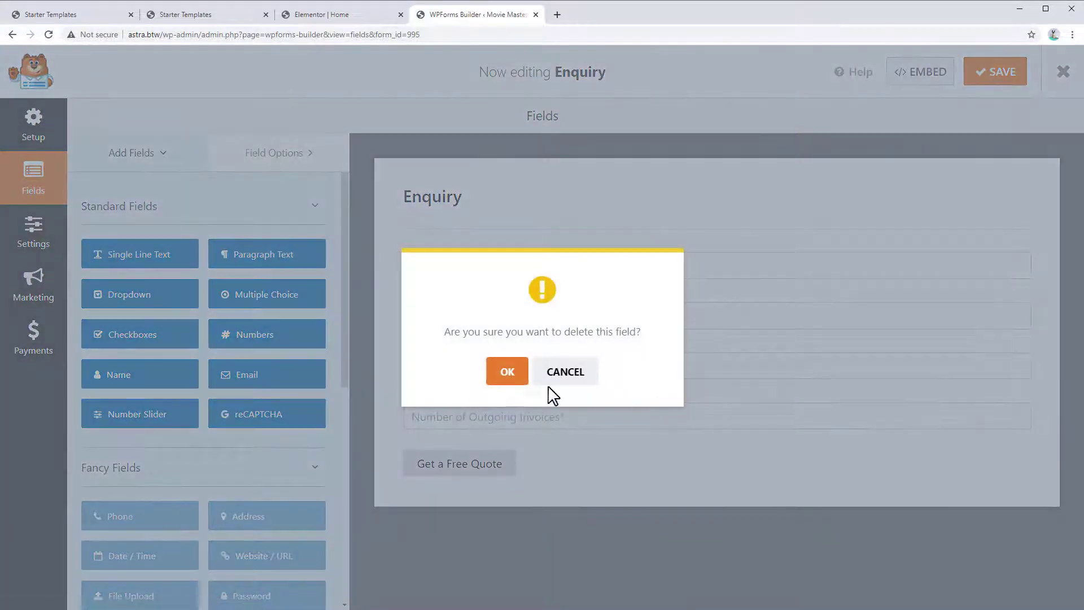
left_click(505, 371)
Add a Checkboxes field with Home Theater Install, Audio Install and Consultation, and save
left_click_drag(108, 339, 424, 411)
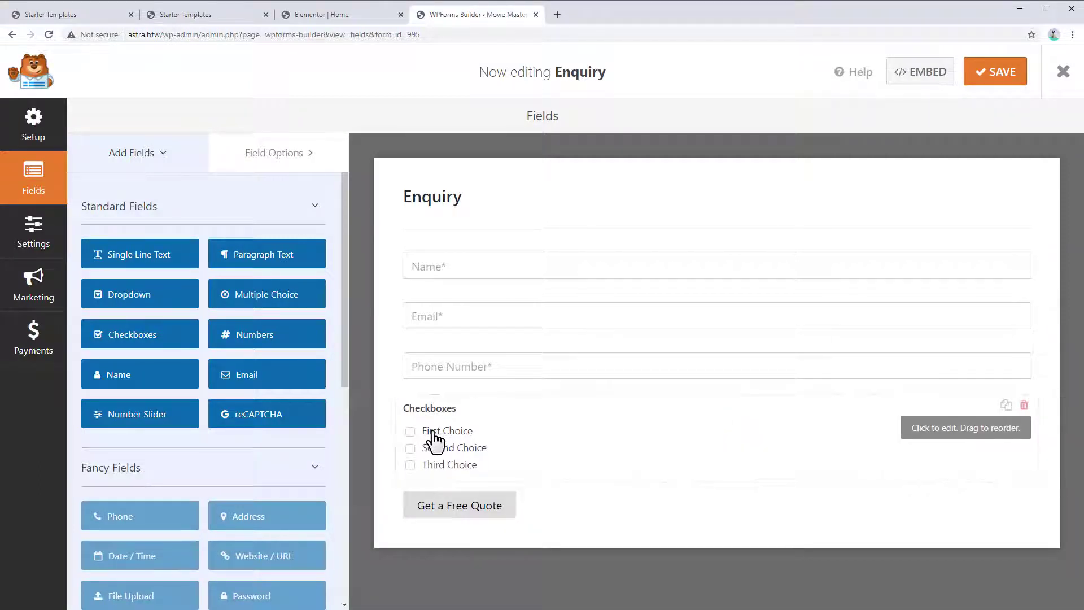
left_click(434, 440)
triple_click(136, 327)
type("Home Theater Install")
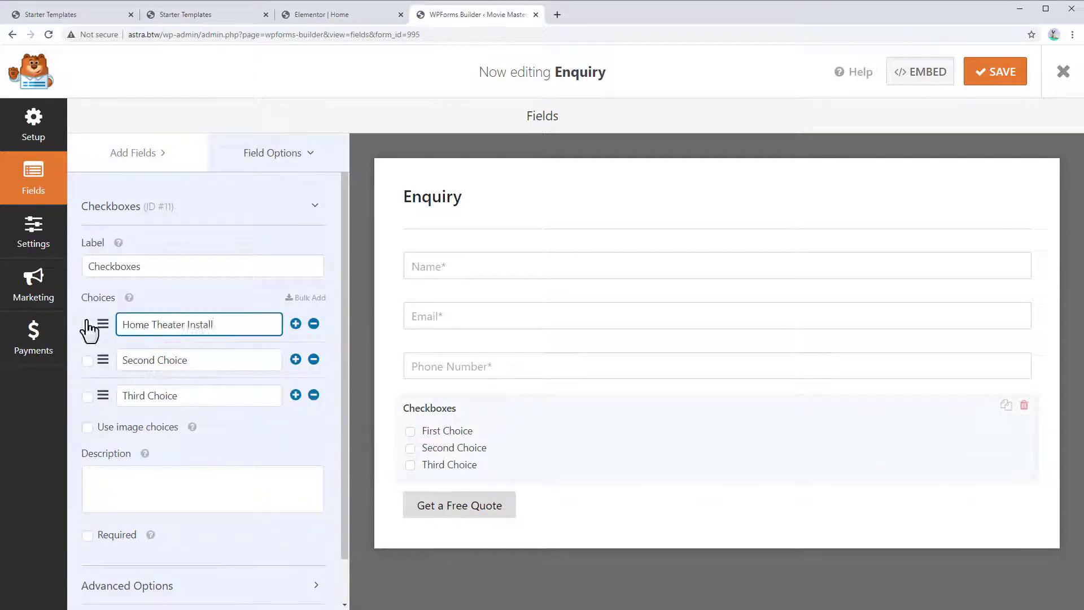
triple_click(186, 361)
type("Audio Install")
triple_click(208, 398)
type("Consultation")
left_click(999, 75)
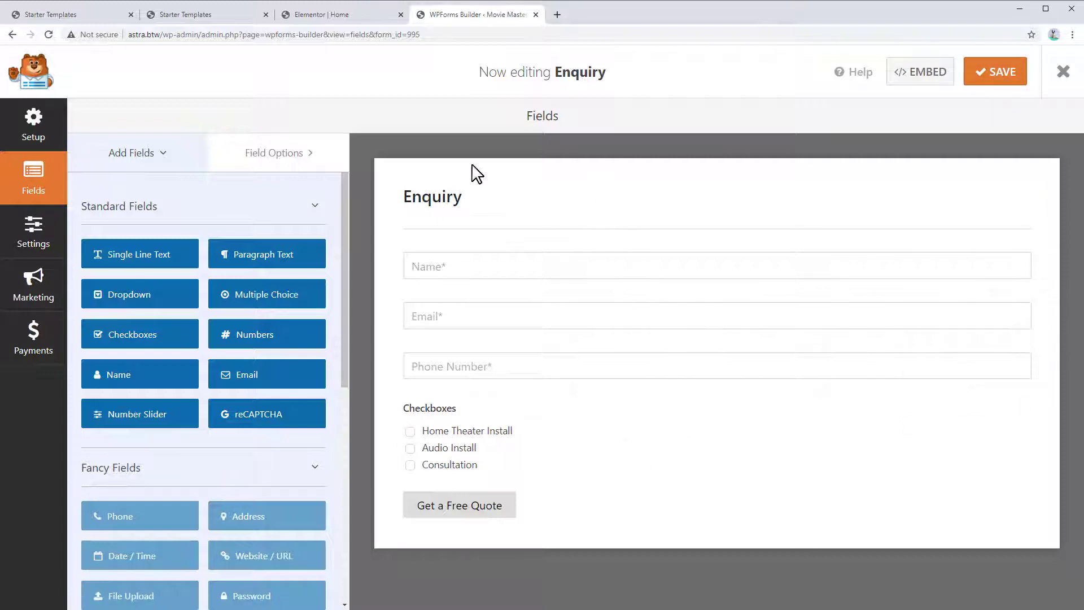
left_click(350, 17)
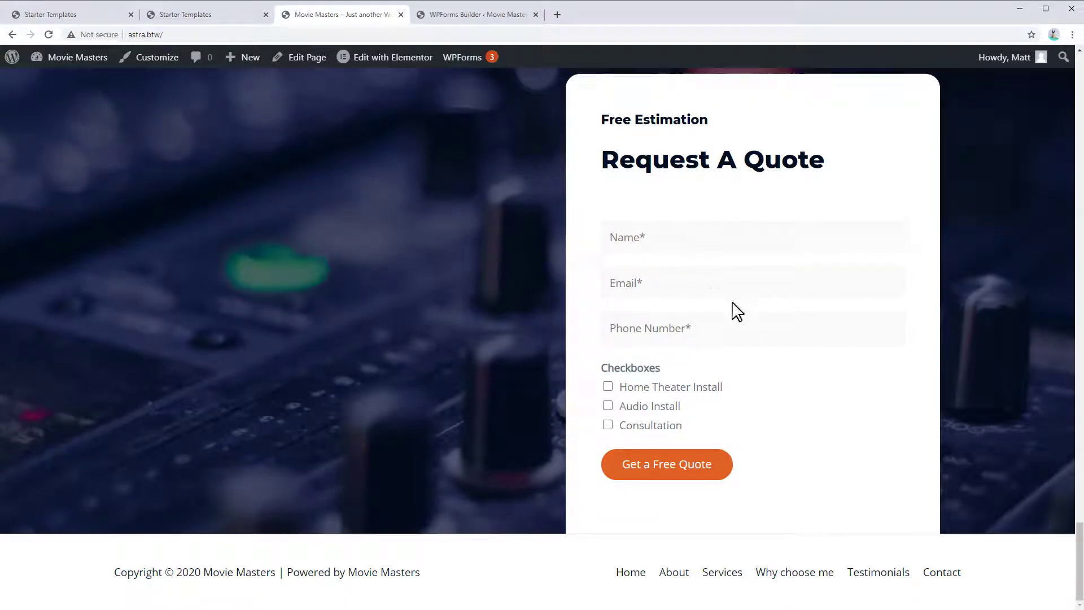
Scroll the front-end homepage and jump back to the top
key("Home")
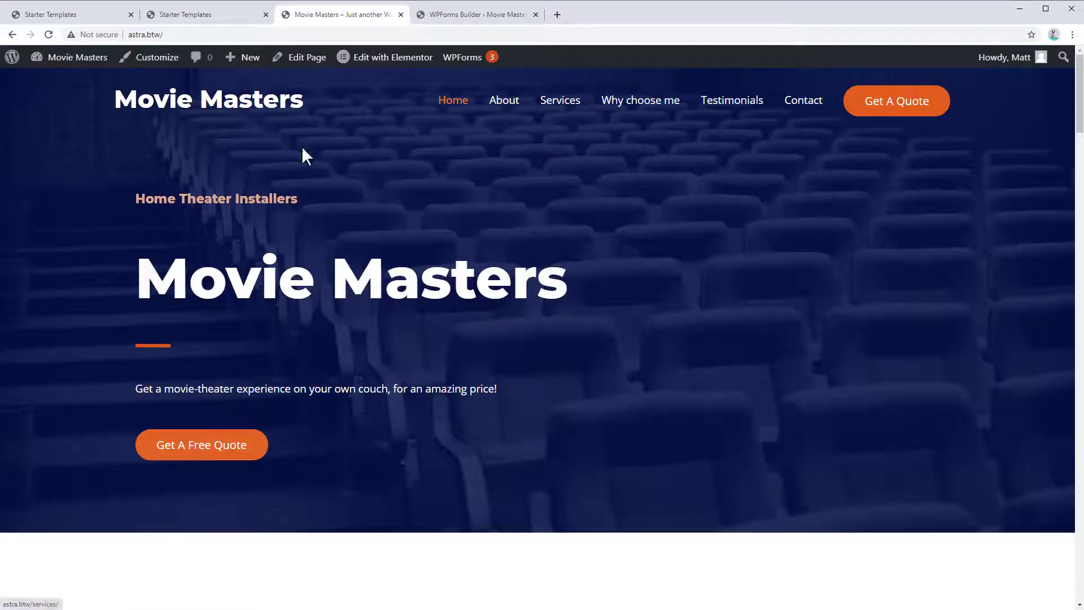
scroll(233, 372, "down", 10)
key("Home")
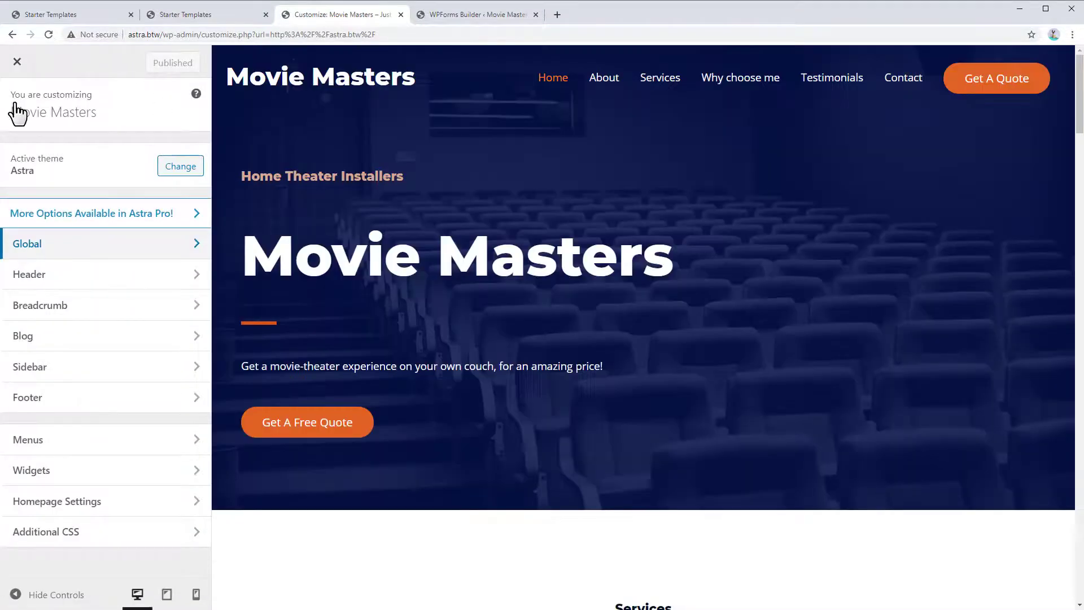
Open the Buttons section of the Customizer's Global settings
left_click(50, 249)
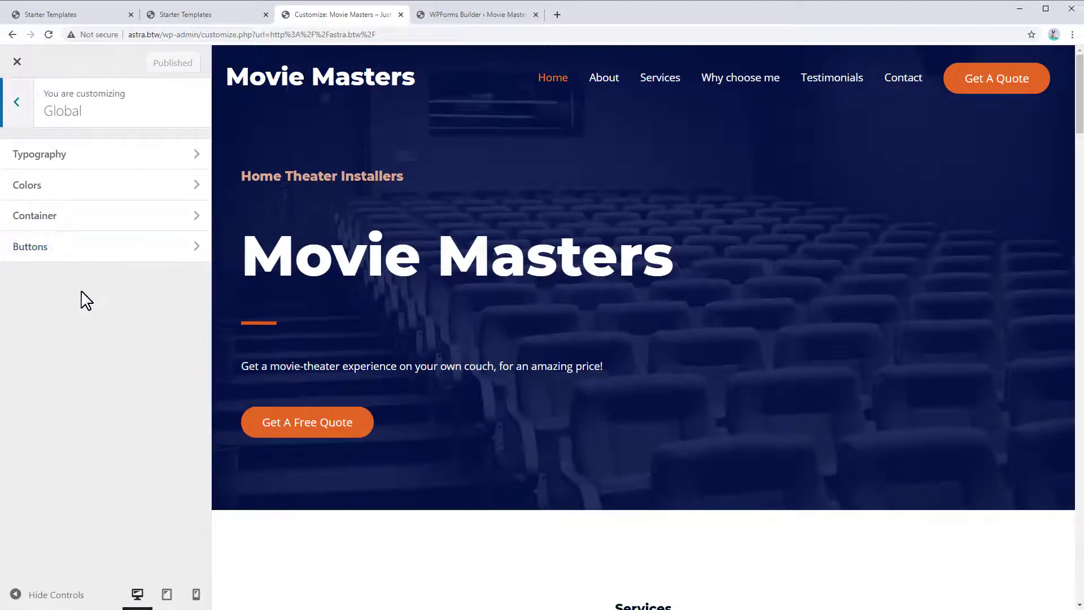
scroll(539, 363, "down", 5)
scroll(706, 356, "down", 4)
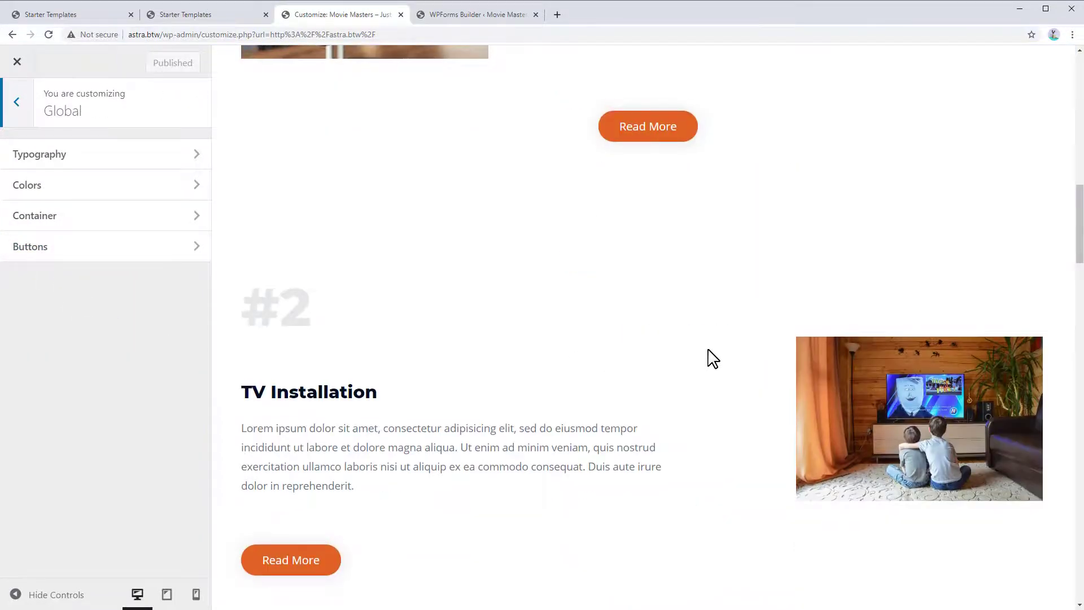
scroll(700, 351, "up", 10)
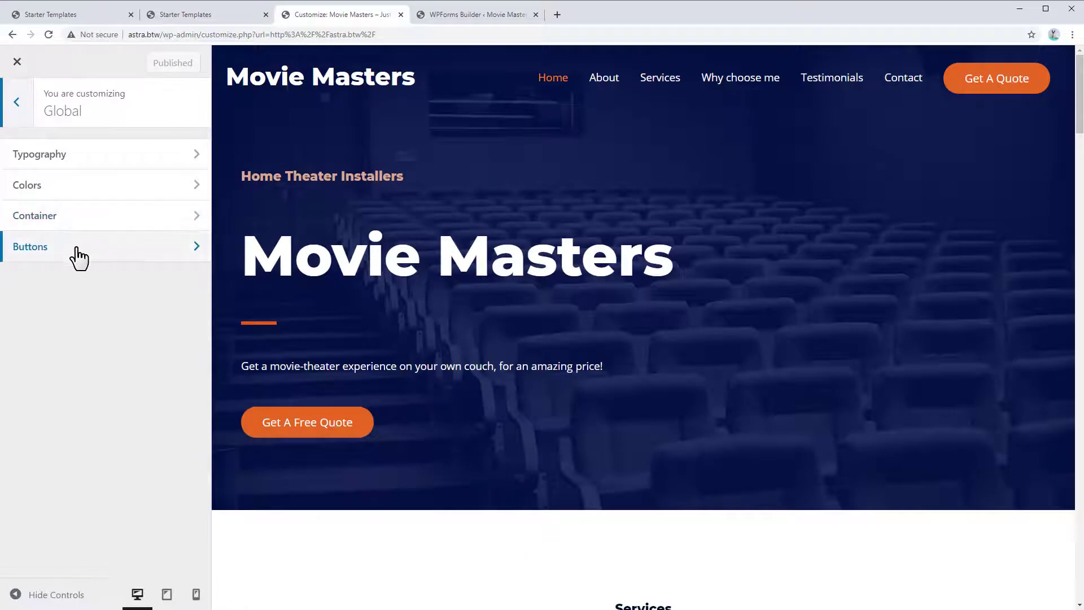
left_click(79, 258)
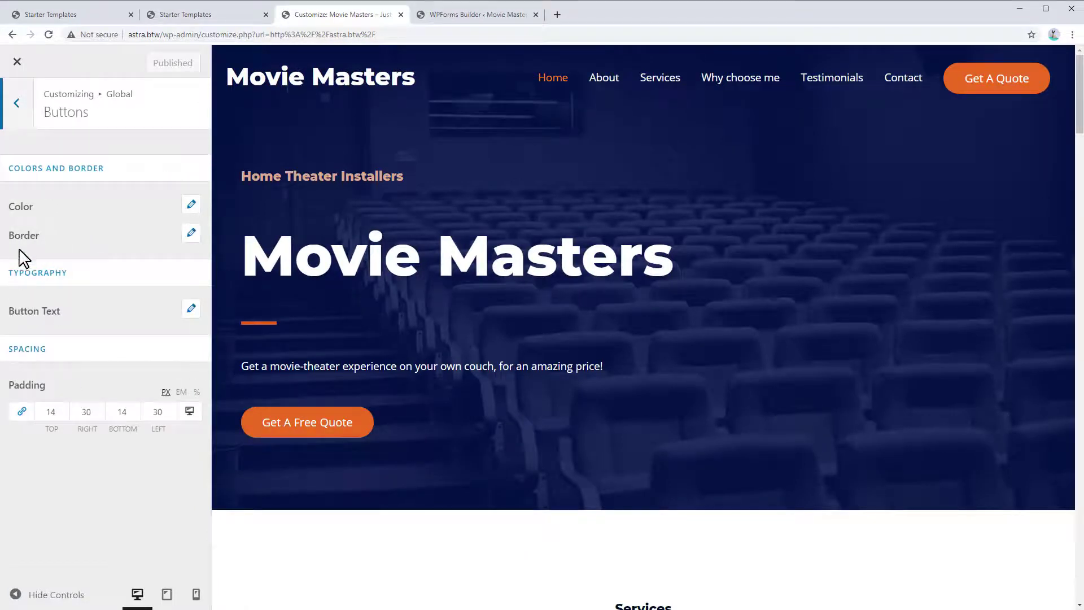
left_click(15, 116)
left_click(87, 249)
Set the buttons' normal background colour to red #e03a24
left_click(192, 213)
left_click(186, 334)
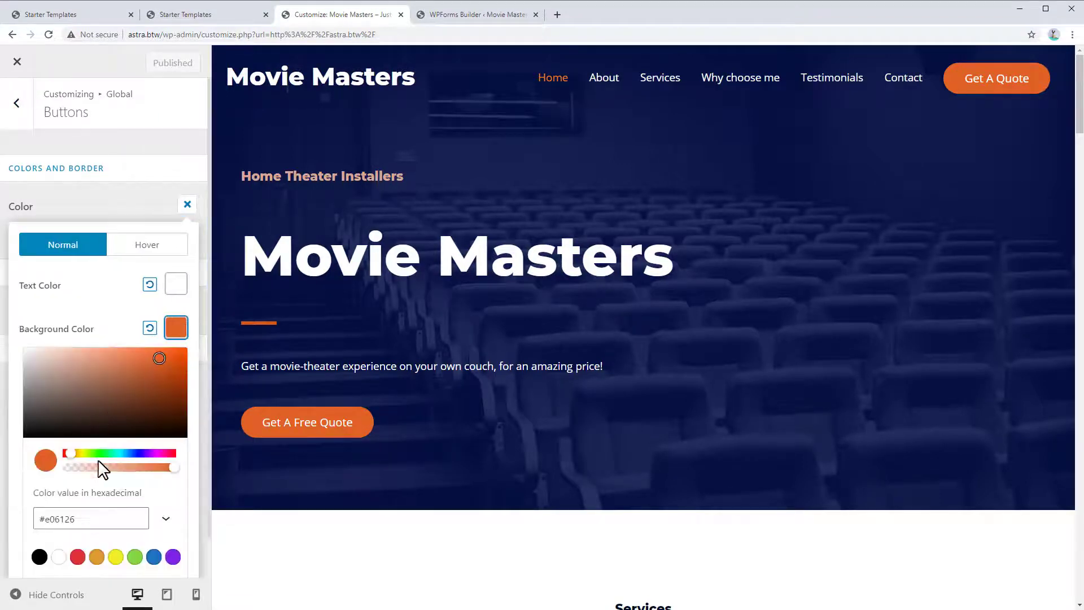
left_click(69, 452)
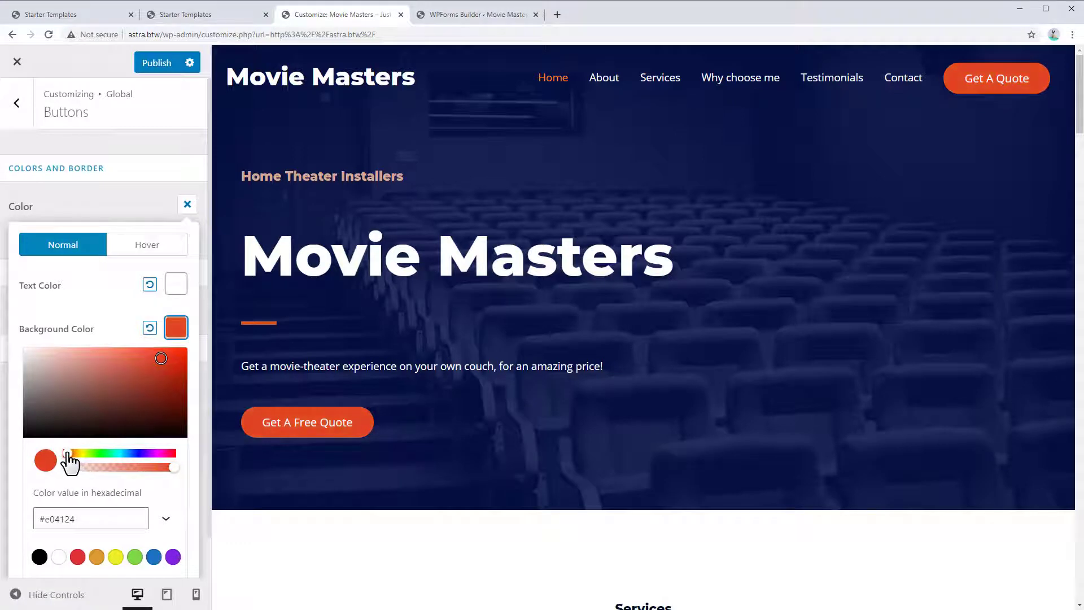
left_click_drag(67, 452, 68, 452)
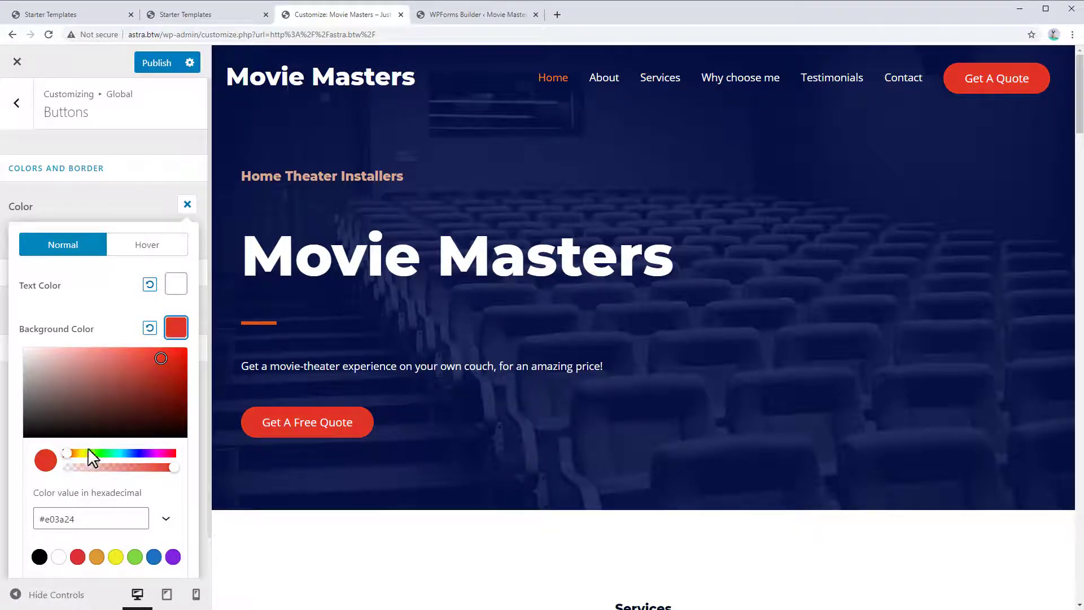
scroll(421, 404, "down", 15)
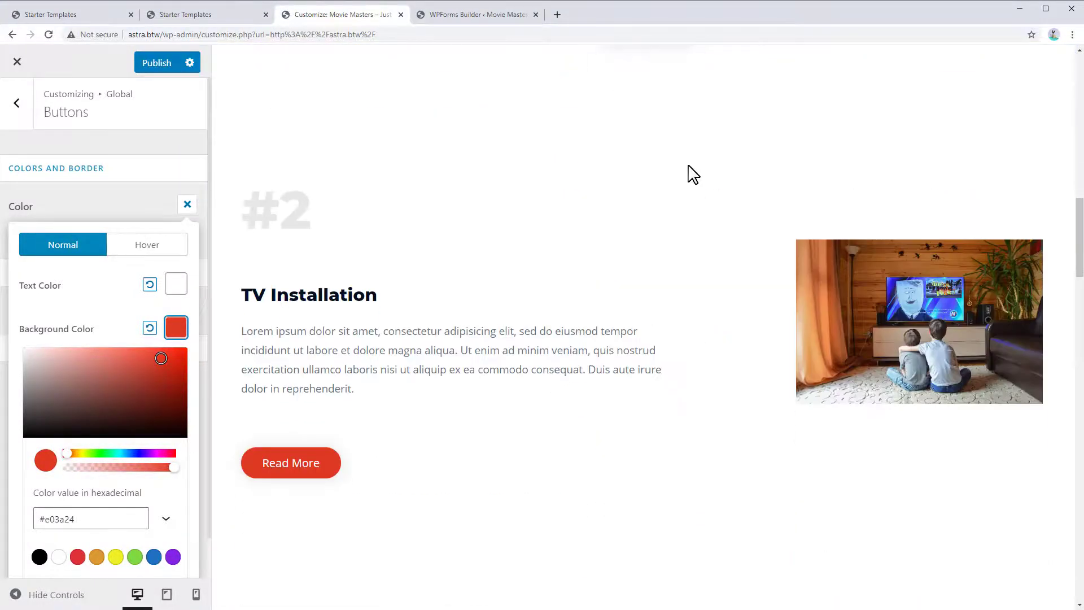
scroll(520, 342, "up", 2)
scroll(520, 341, "up", 13)
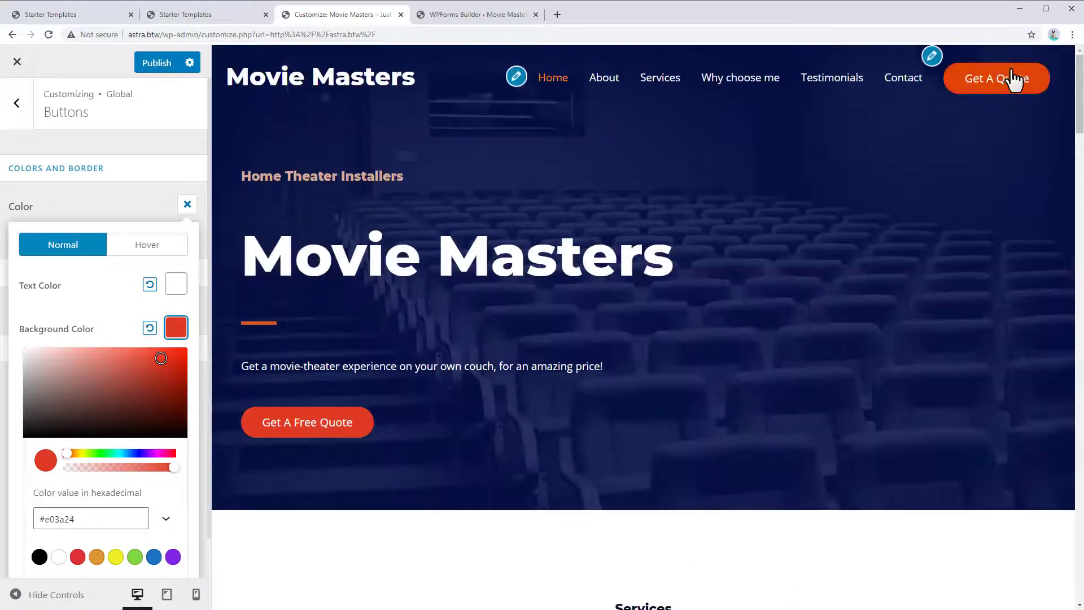
scroll(126, 302, "down", 1)
scroll(128, 350, "up", 1)
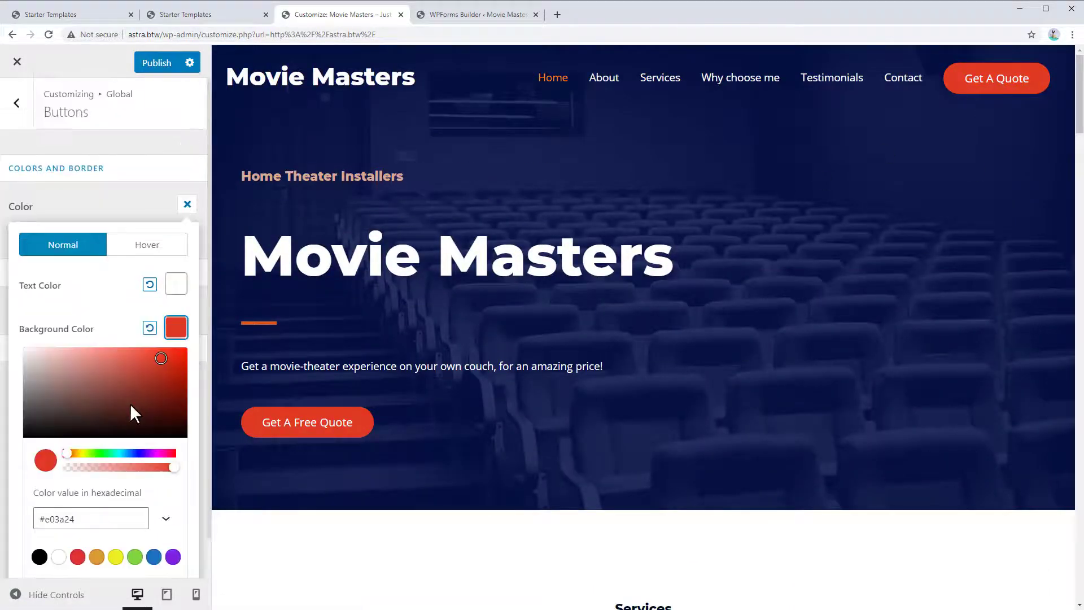
left_click(25, 528)
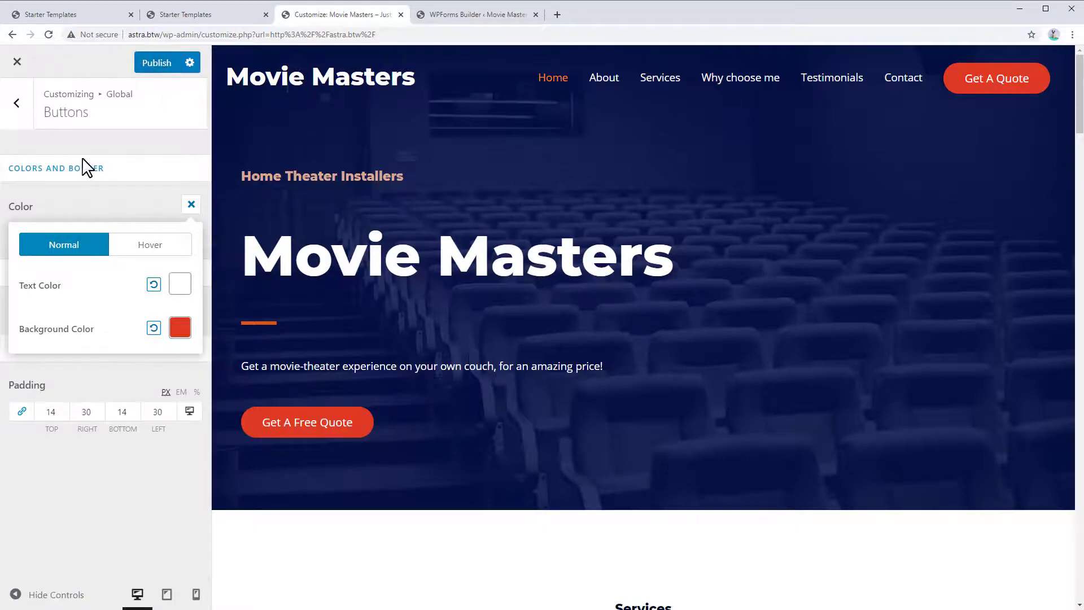
Under Global > Typography > Headings, search 'osw' and pick Oswald as the heading font family
left_click(24, 109)
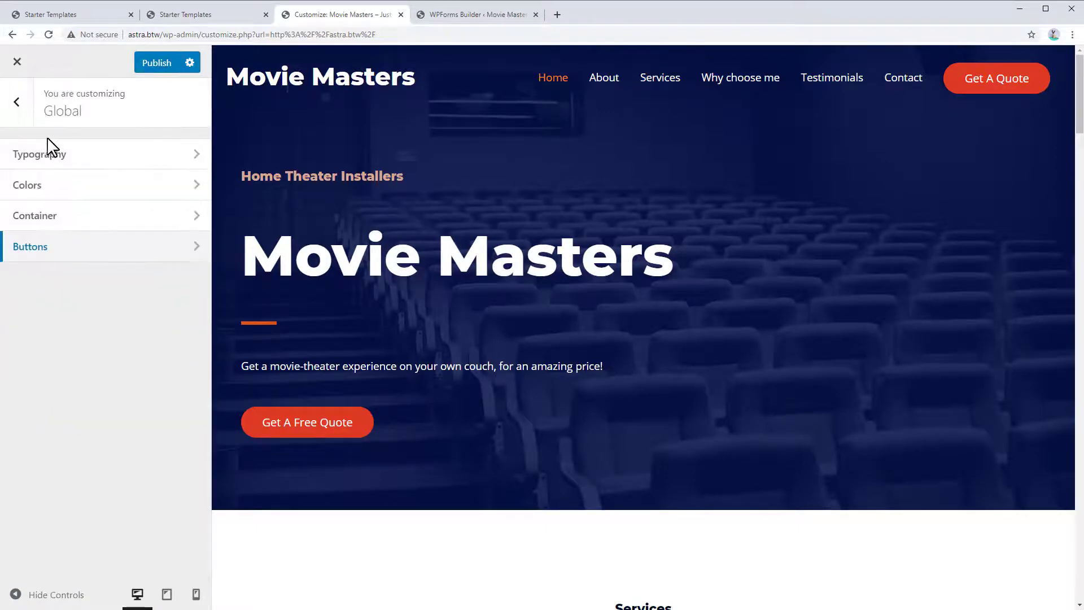
left_click(65, 161)
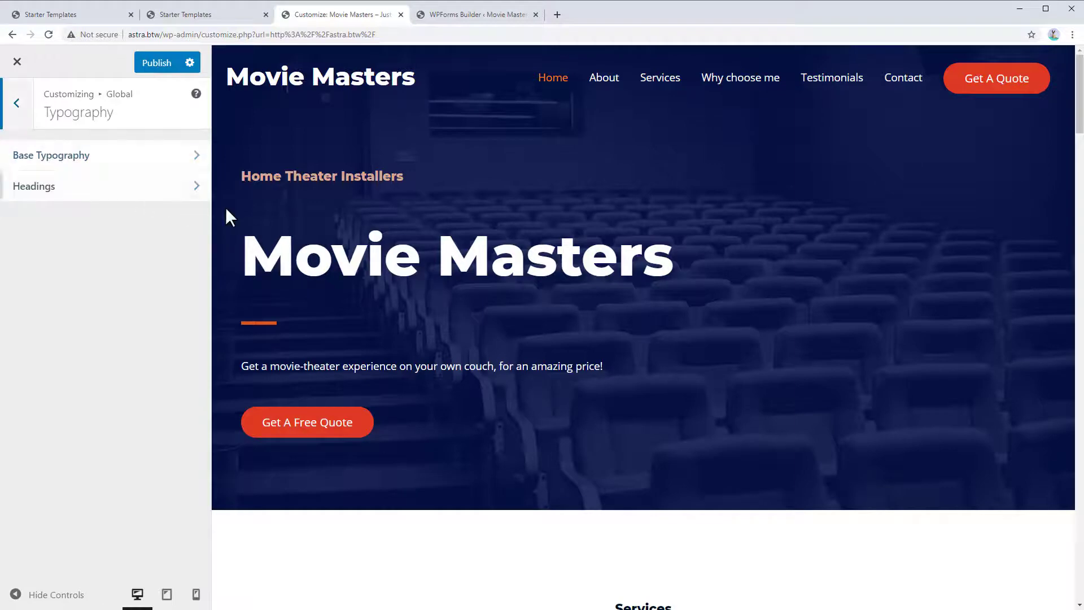
left_click(146, 169)
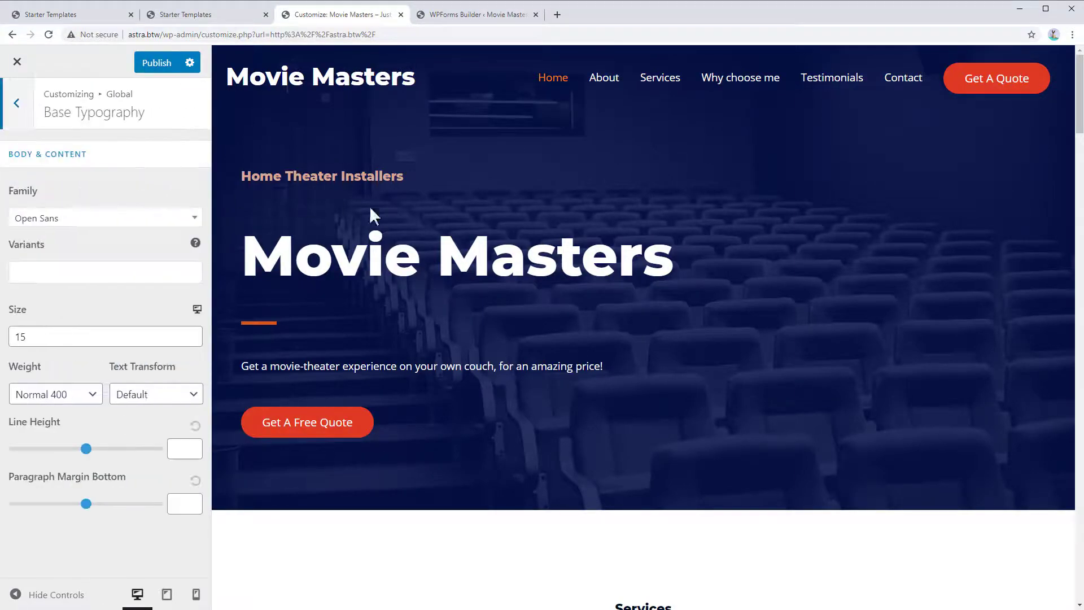
scroll(452, 230, "down", 10)
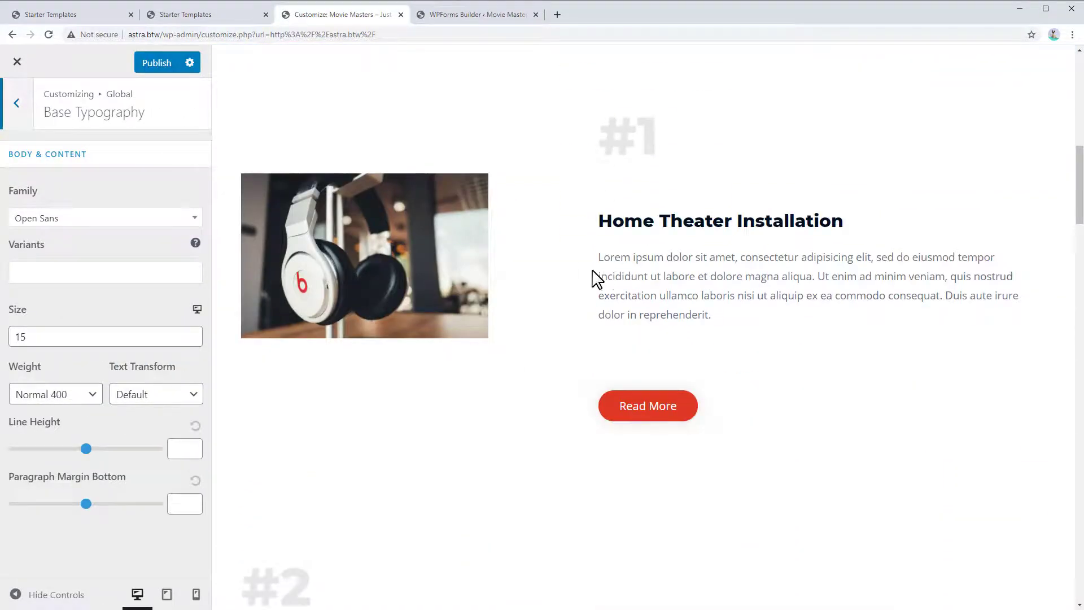
key("Escape")
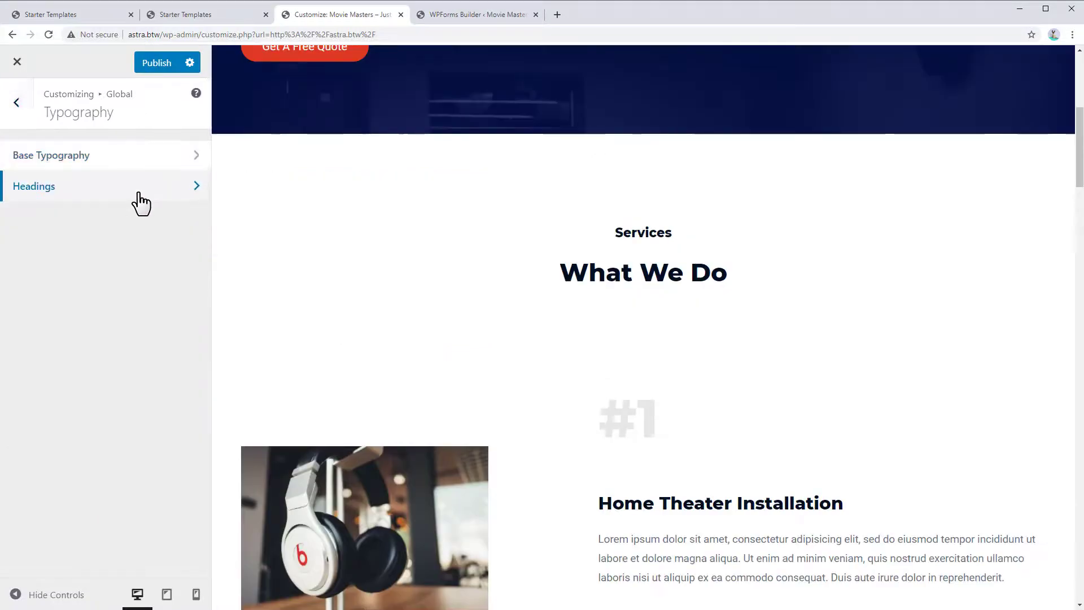
left_click(136, 194)
left_click(101, 218)
type("osw")
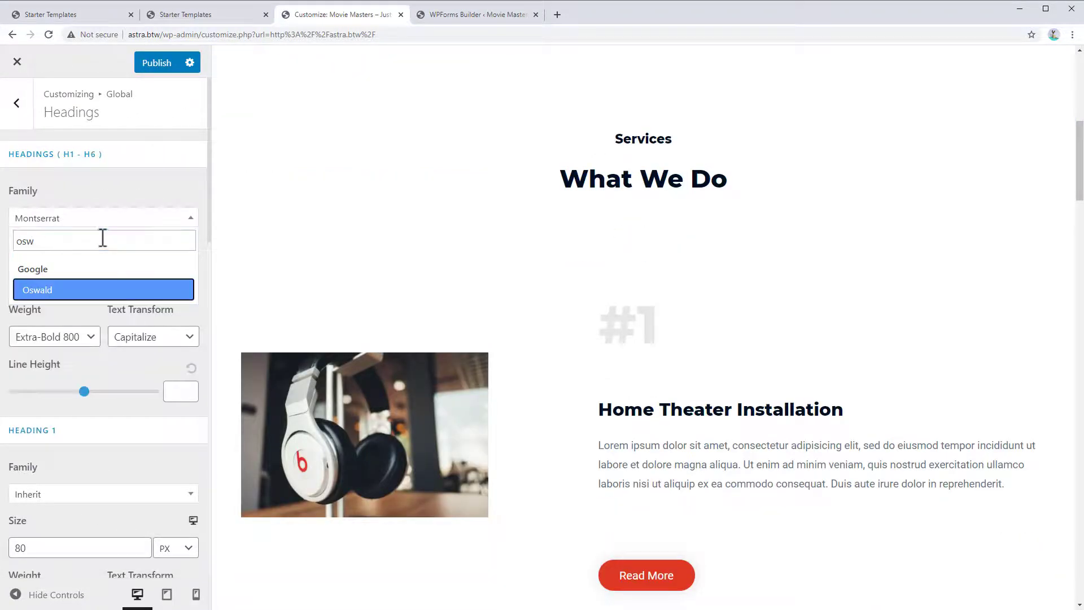
left_click(82, 291)
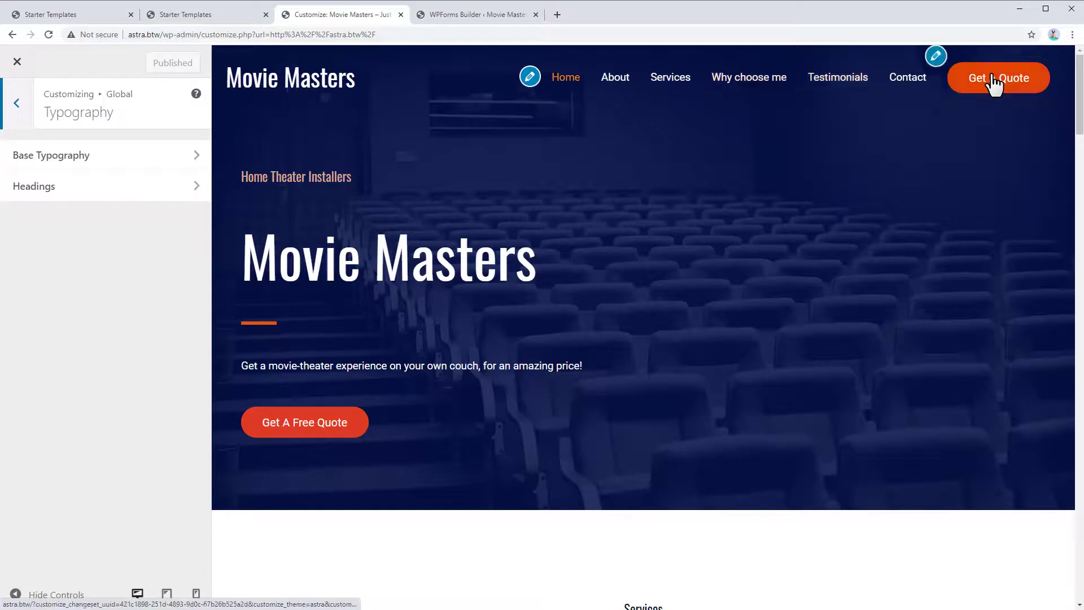
Go back from Global to the Header section's Transparent Header settings
left_click(17, 110)
left_click(19, 113)
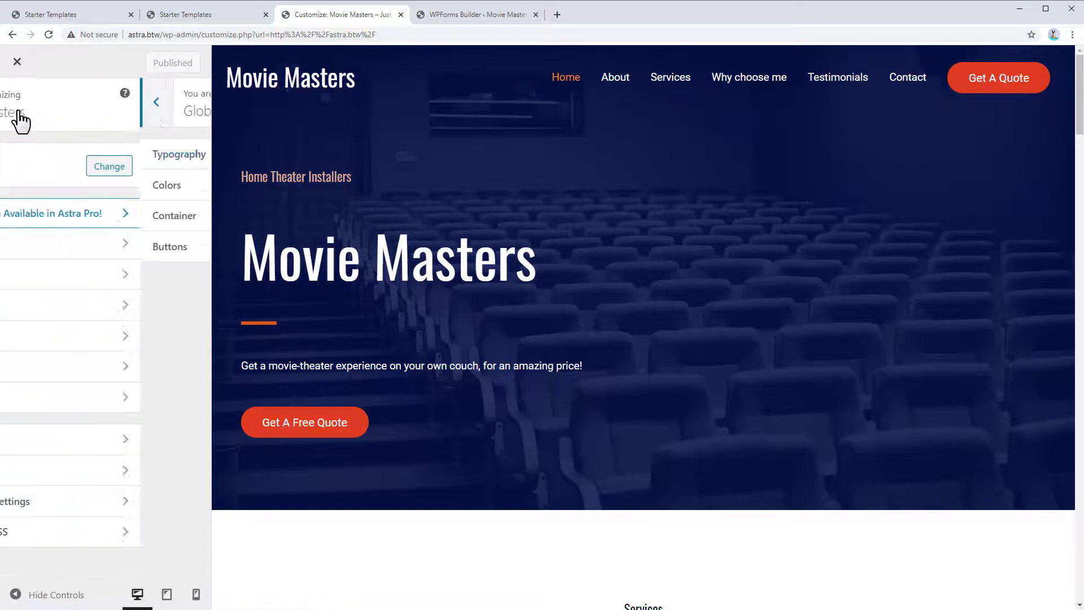
left_click(102, 271)
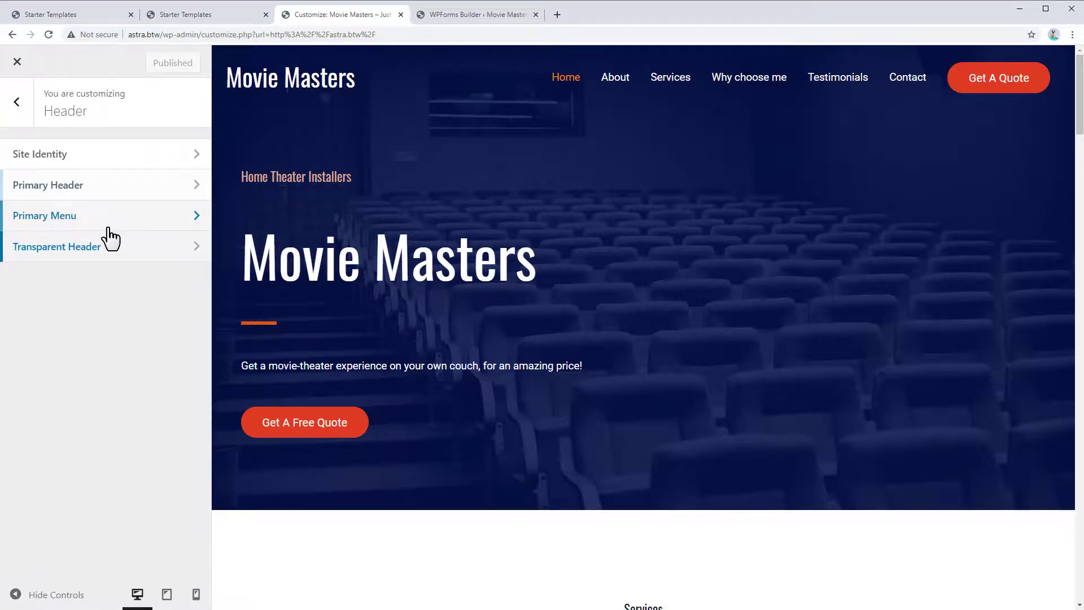
left_click(109, 244)
scroll(186, 511, "down", 6)
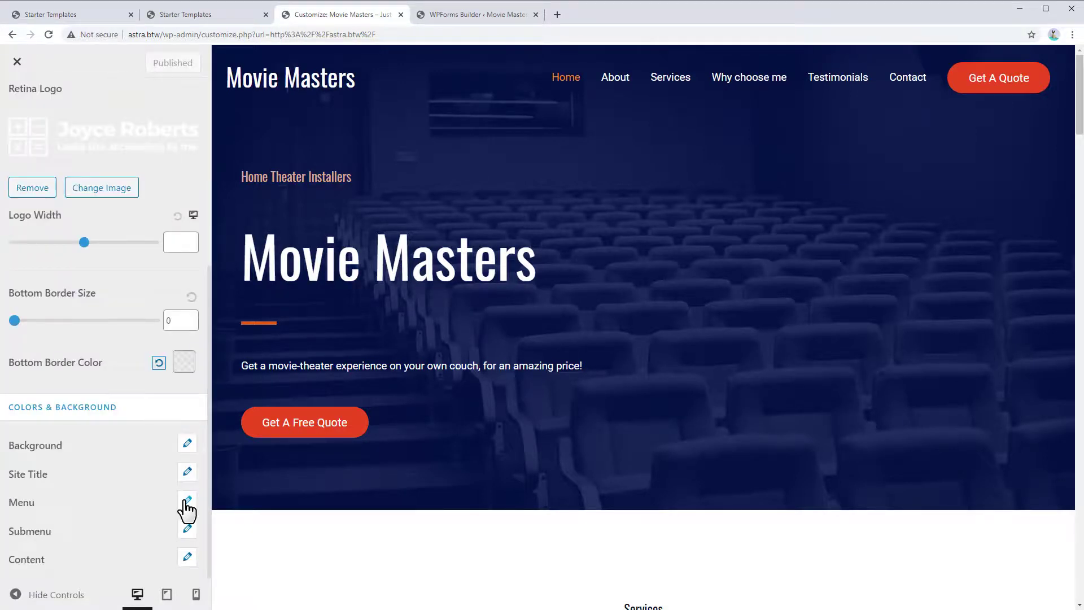
Try a red menu link colour, then set the transparent header's menu links back to white
left_click(187, 503)
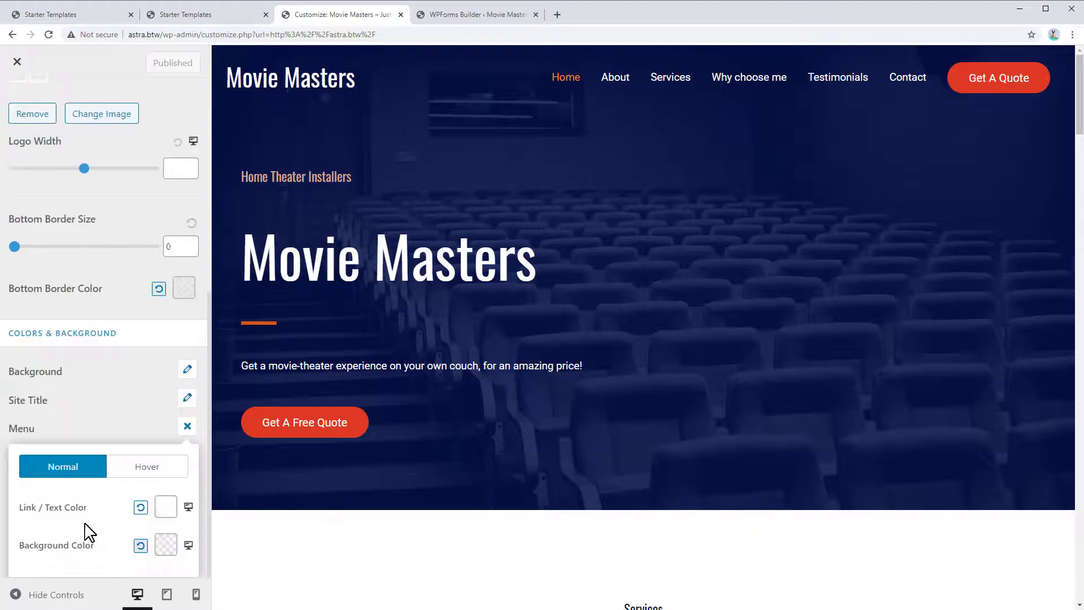
left_click(167, 520)
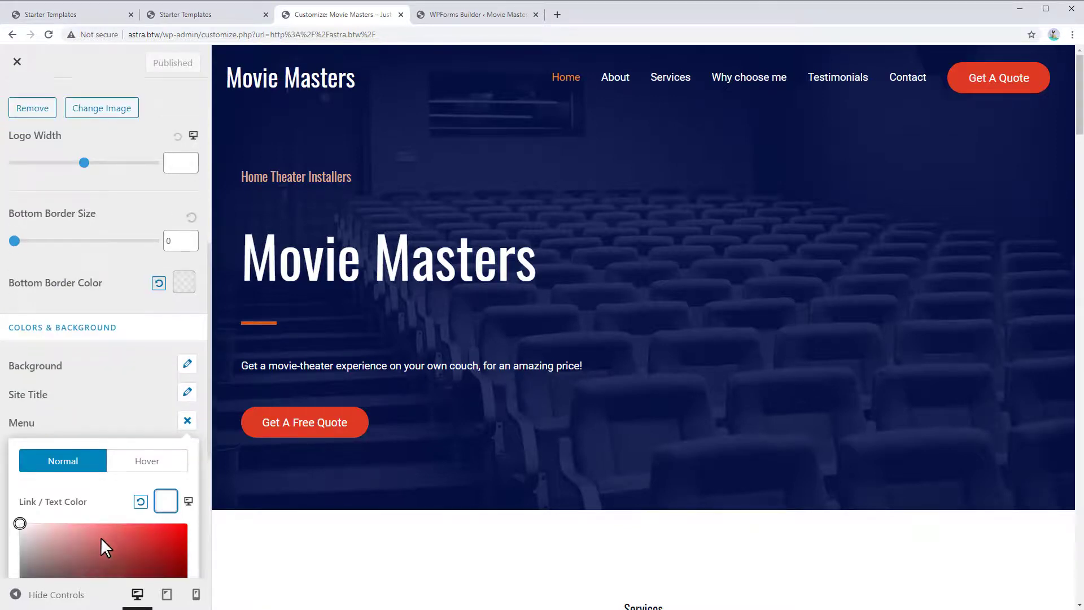
left_click(151, 289)
left_click_drag(152, 290, 20, 257)
left_click(10, 283)
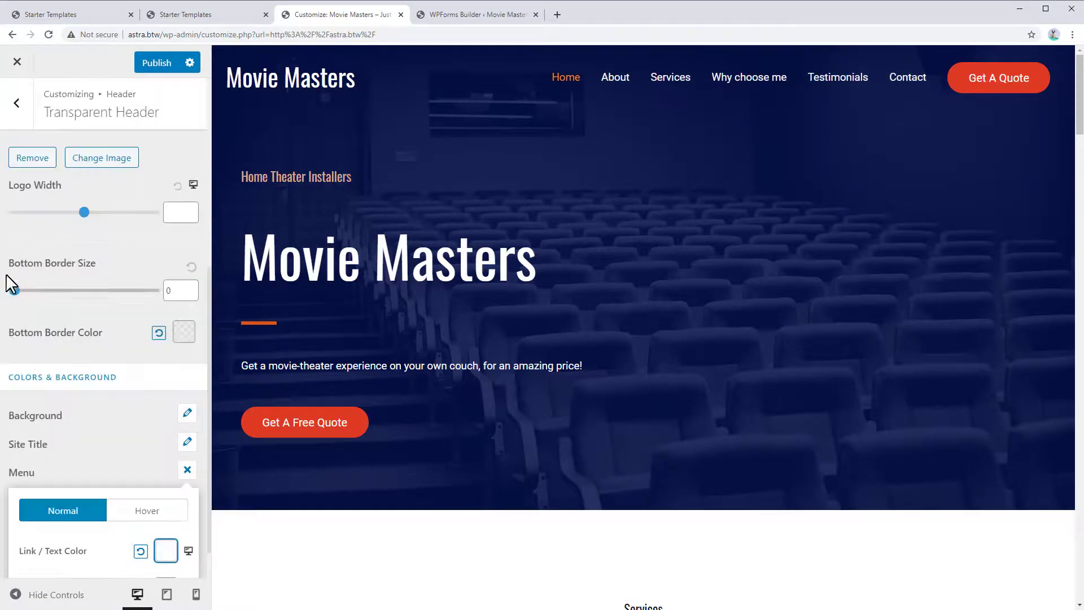
scroll(126, 438, "down", 1)
Paste #e03a24 as the menu's Link Active / Hover colour on the Hover tab
left_click(148, 465)
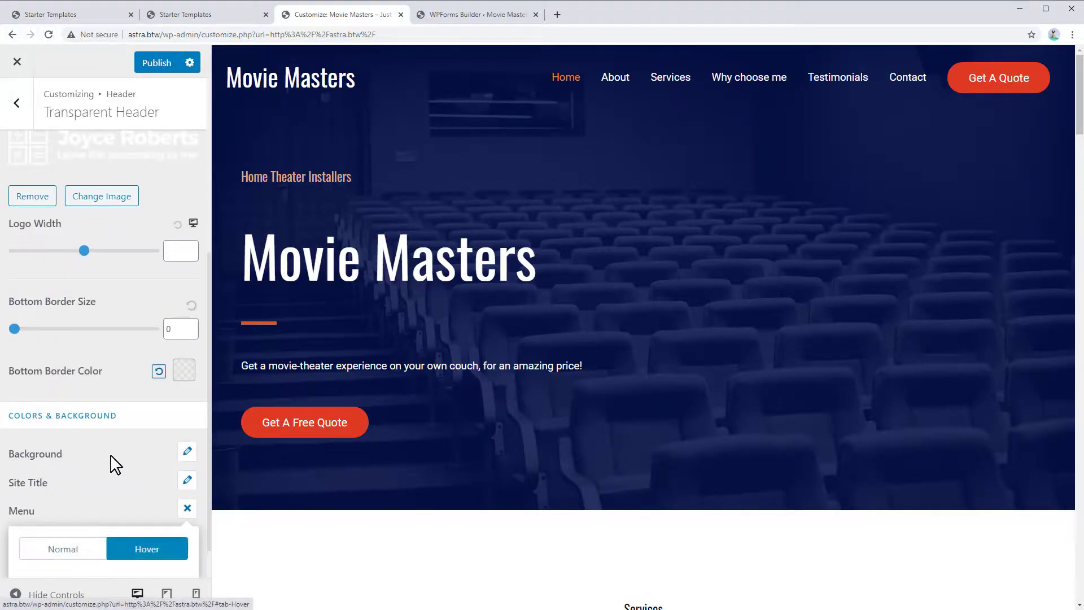
scroll(141, 508, "down", 1)
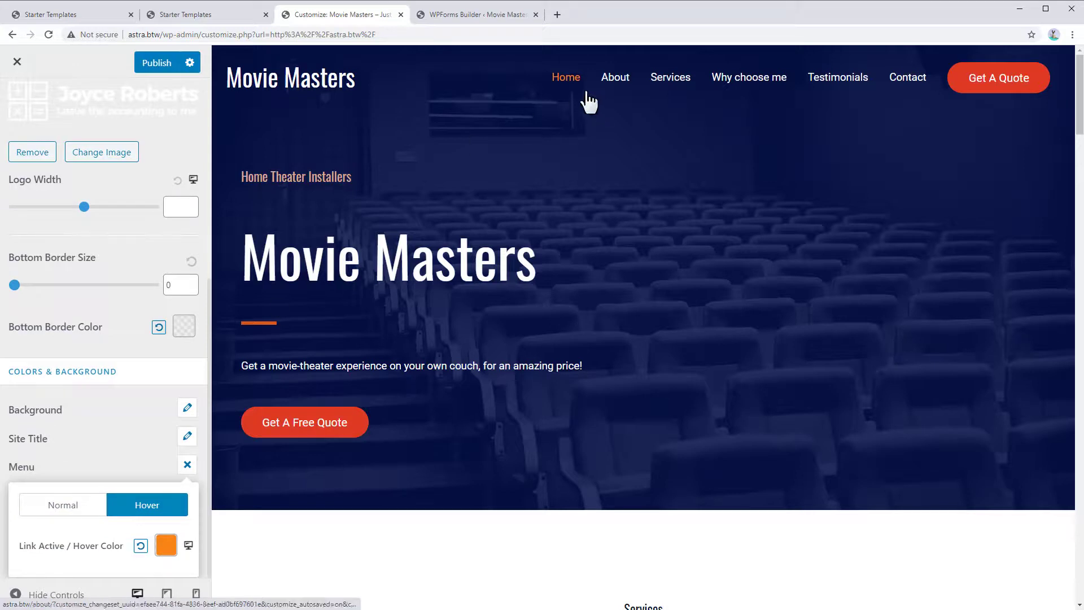
left_click(165, 547)
scroll(91, 479, "down", 5)
left_click(81, 468)
key("ctrl+a")
type("#e03a24")
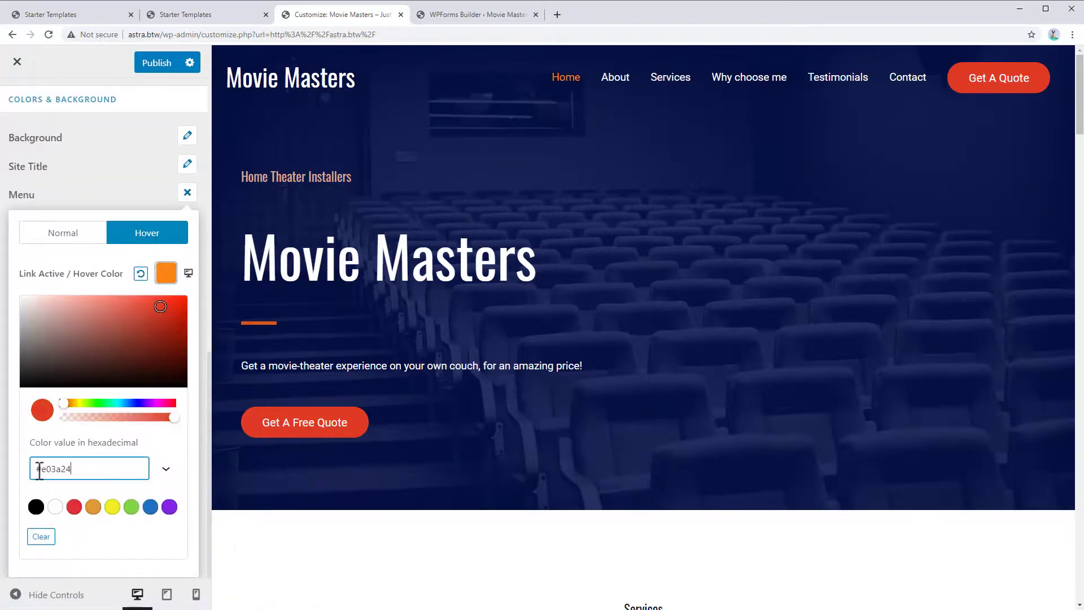